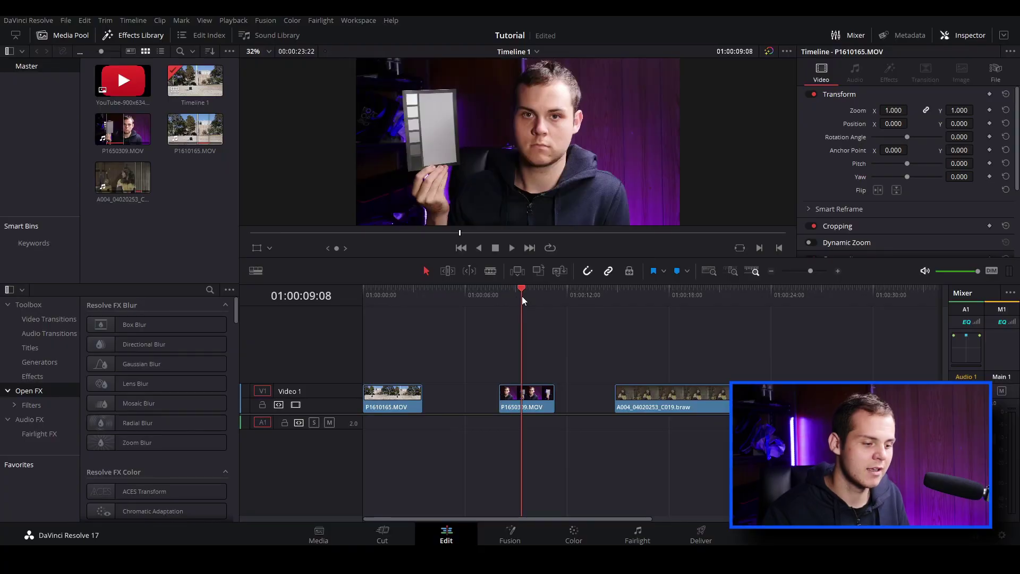
- Scrub through the three clips on the timeline and return the playhead to the start of P1610165.MOV
{"action": "left_click_drag", "start_coordinate": [522, 296], "coordinate": [537, 321]}
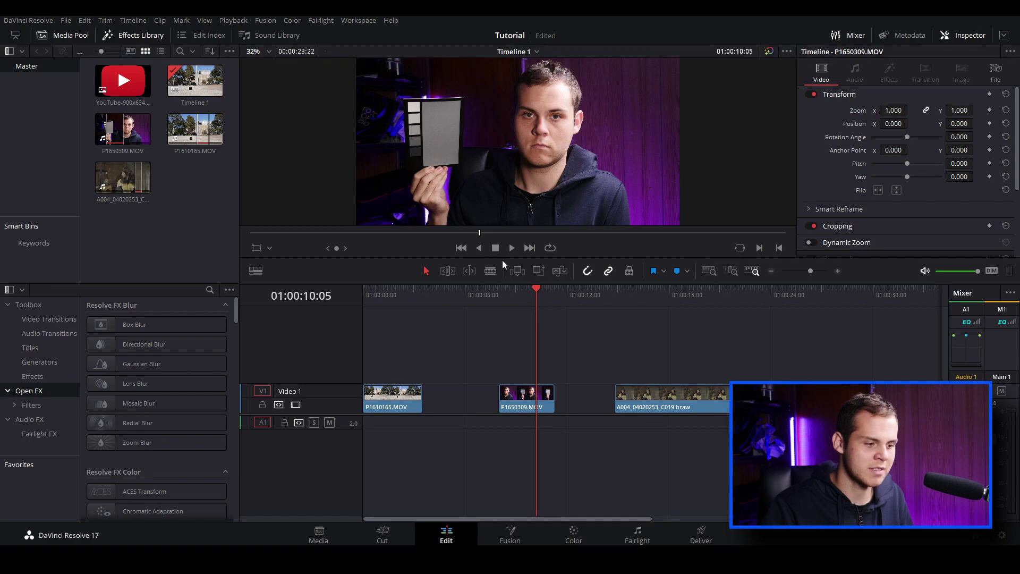
{"action": "left_click_drag", "start_coordinate": [531, 298], "coordinate": [700, 329]}
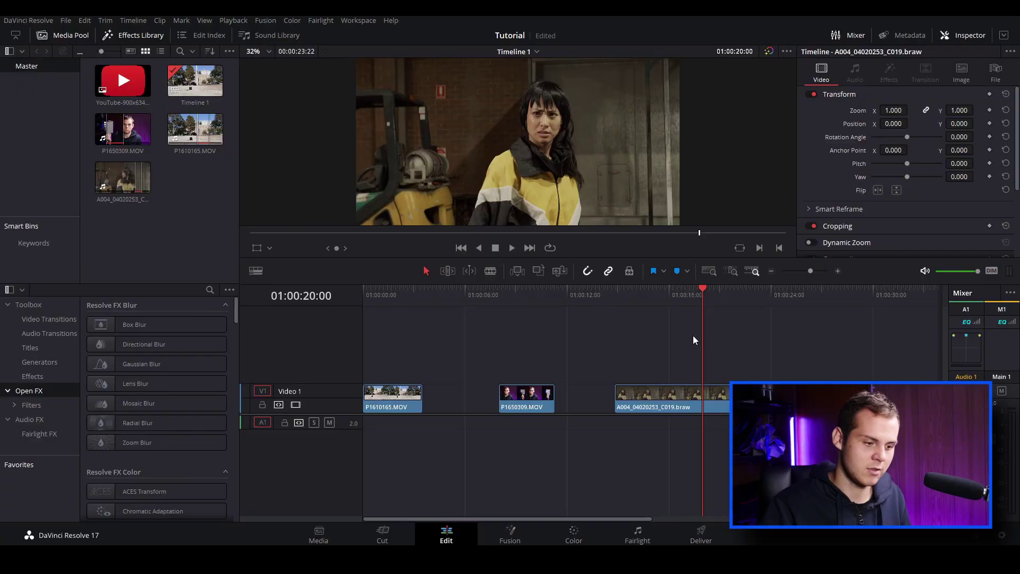
{"action": "left_click_drag", "start_coordinate": [476, 289], "coordinate": [358, 312]}
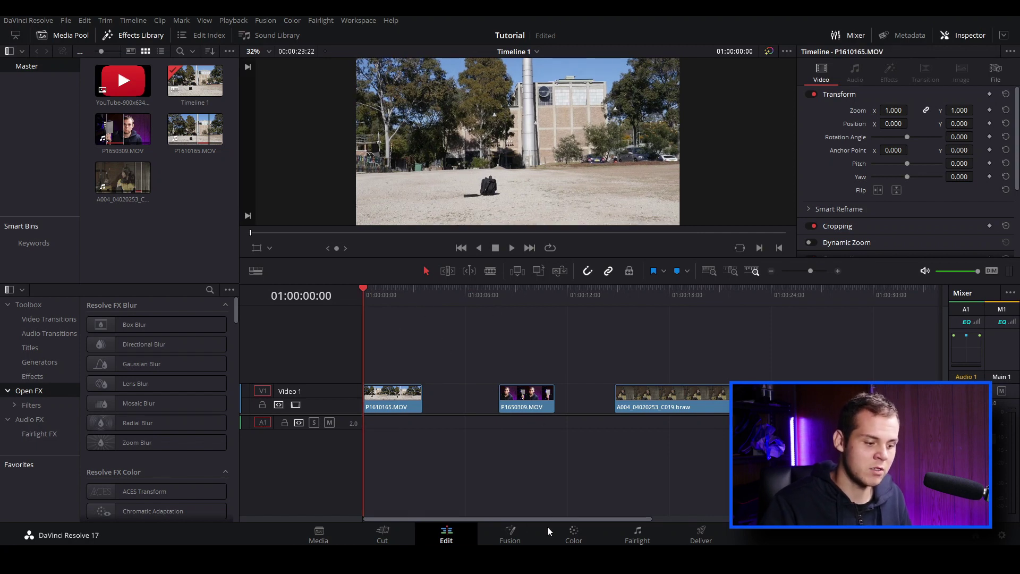
- Open the first clip in Fusion and move MediaOut1 farther away from MediaIn1 in the node graph
{"action": "left_click", "coordinate": [510, 533]}
{"action": "left_click_drag", "start_coordinate": [181, 437], "coordinate": [179, 436]}
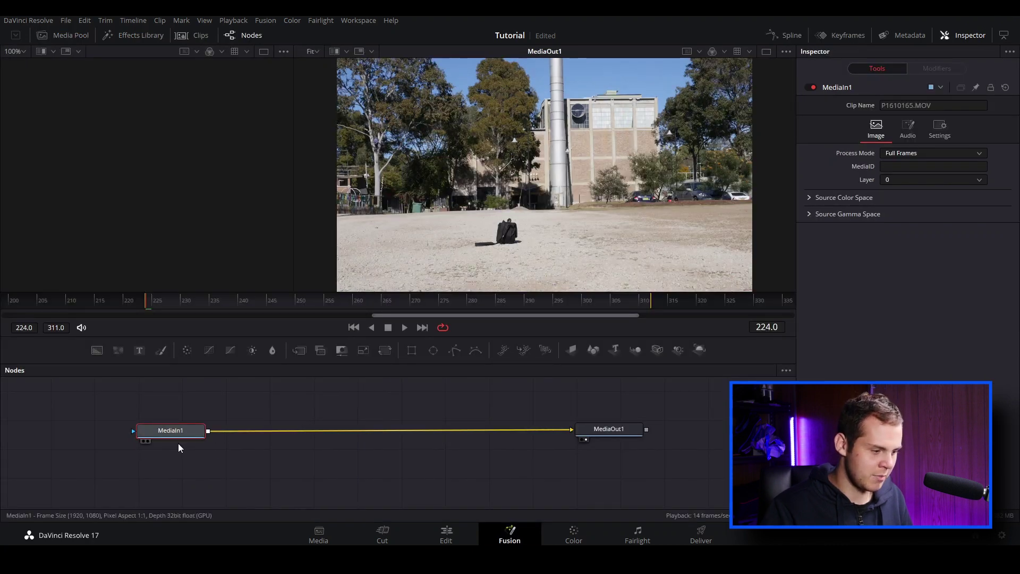
{"action": "left_click_drag", "start_coordinate": [624, 433], "coordinate": [645, 437]}
- Insert a Tracker node directly after MediaIn1 and place it midway between MediaIn1 and MediaOut1
{"action": "left_click", "coordinate": [159, 431]}
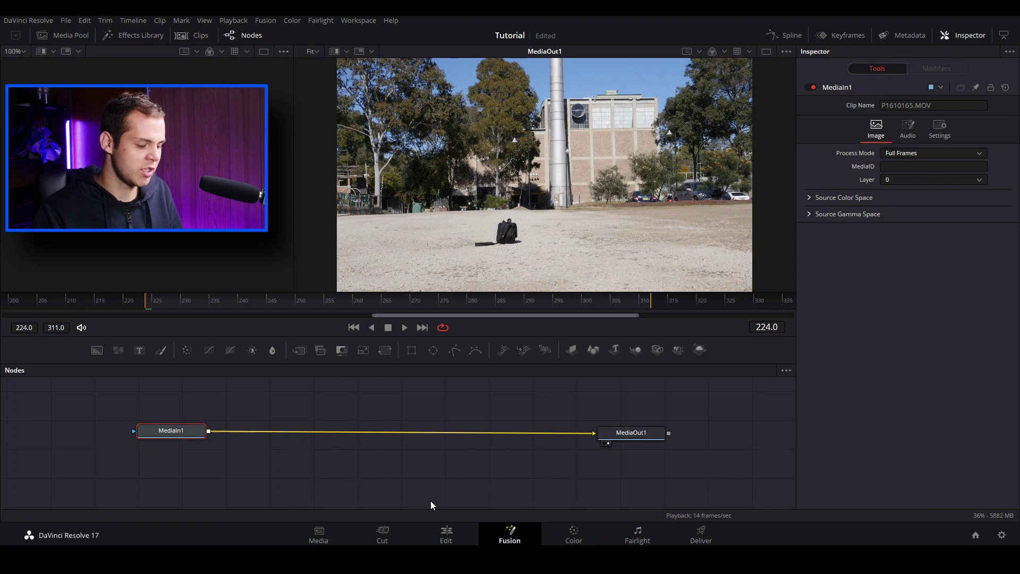
{"action": "key", "text": "shift+space"}
{"action": "type", "text": "Transform"}
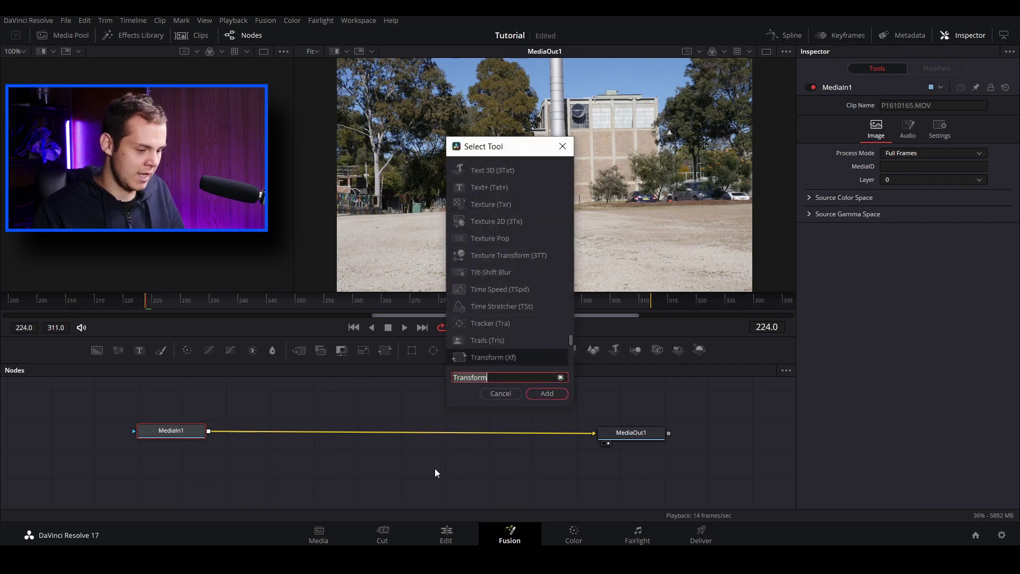
{"action": "key", "text": "BackSpace"}
{"action": "key", "text": "BackSpace"}
{"action": "key", "text": "BackSpace"}
{"action": "key", "text": "BackSpace"}
{"action": "key", "text": "BackSpace"}
{"action": "key", "text": "BackSpace"}
{"action": "key", "text": "BackSpace"}
{"action": "key", "text": "BackSpace"}
{"action": "key", "text": "BackSpace"}
{"action": "type", "text": "track"}
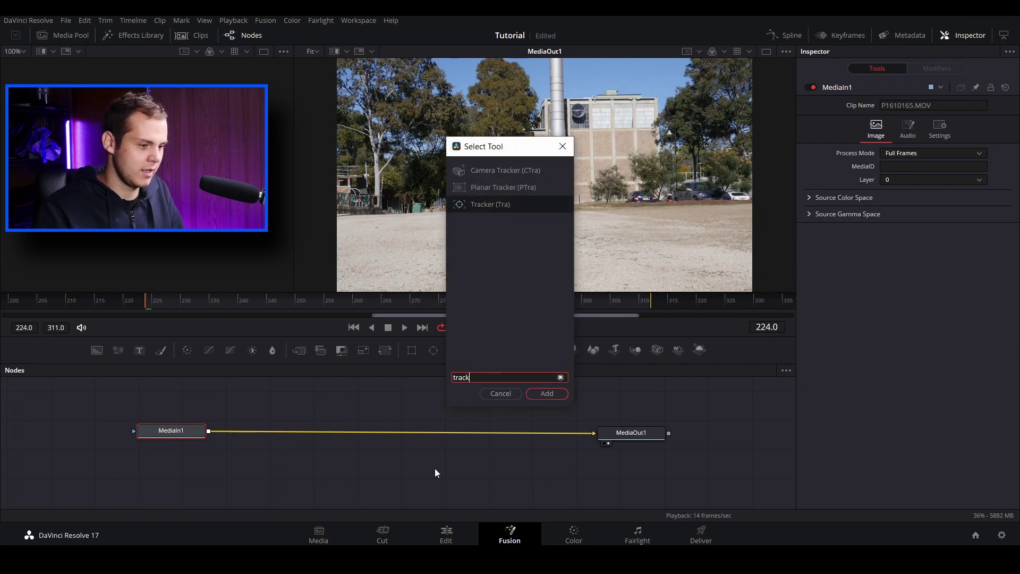
{"action": "left_click", "coordinate": [470, 207]}
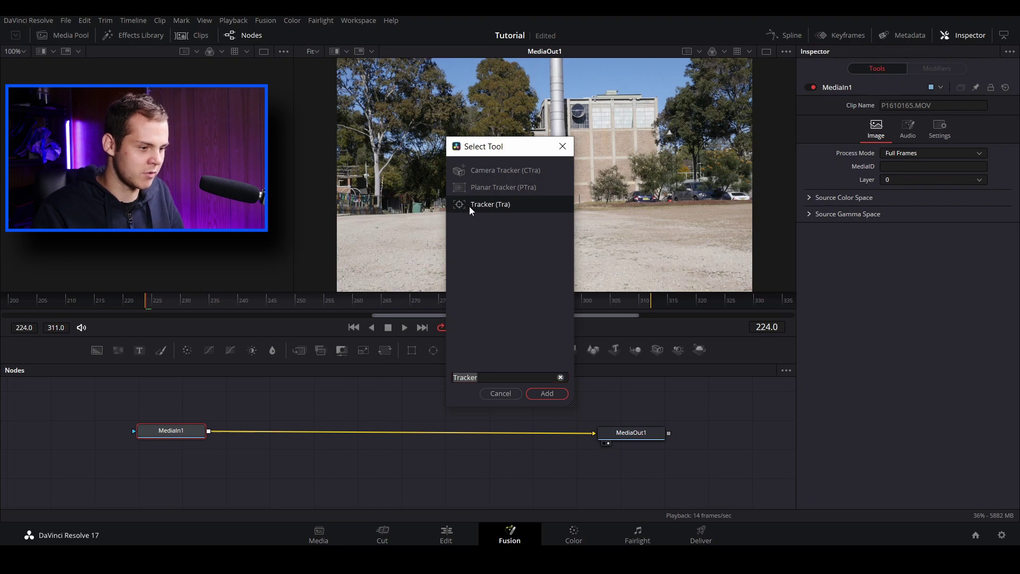
{"action": "left_click", "coordinate": [550, 394]}
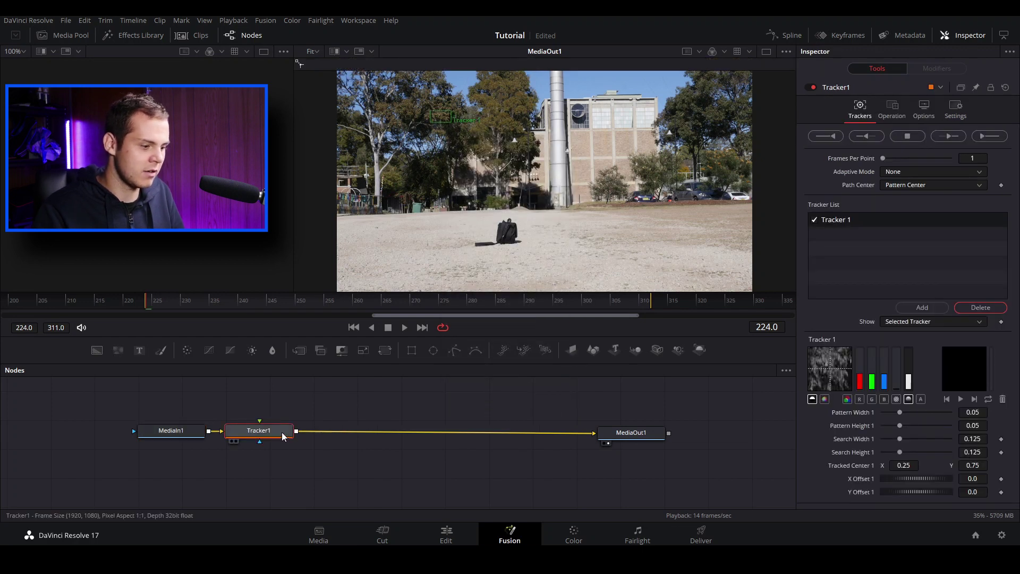
{"action": "left_click_drag", "start_coordinate": [282, 436], "coordinate": [375, 436]}
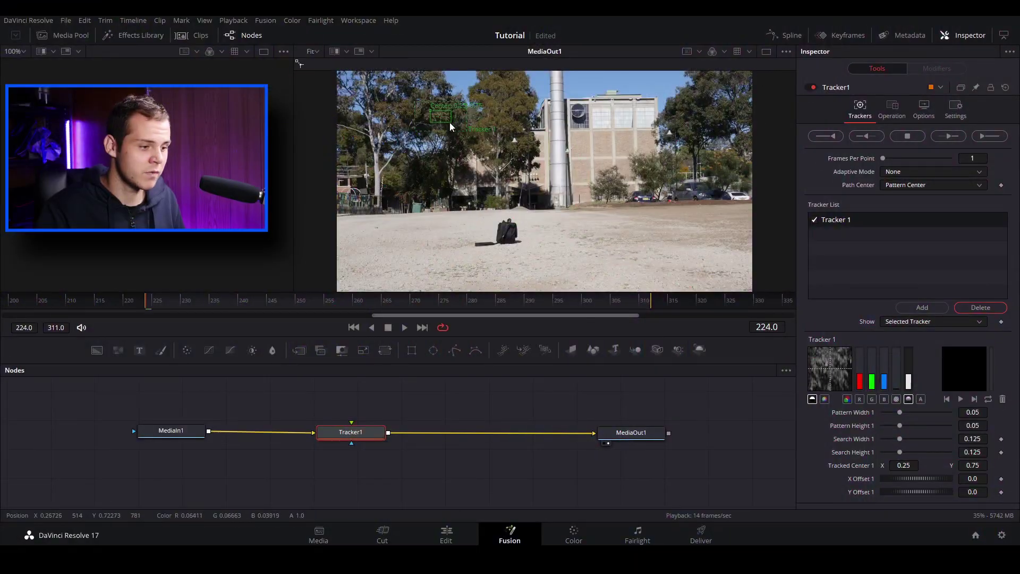
- Place the tracker over the top of the black backpack and enlarge its pattern and search areas slightly around it
{"action": "left_click_drag", "start_coordinate": [428, 113], "coordinate": [497, 218]}
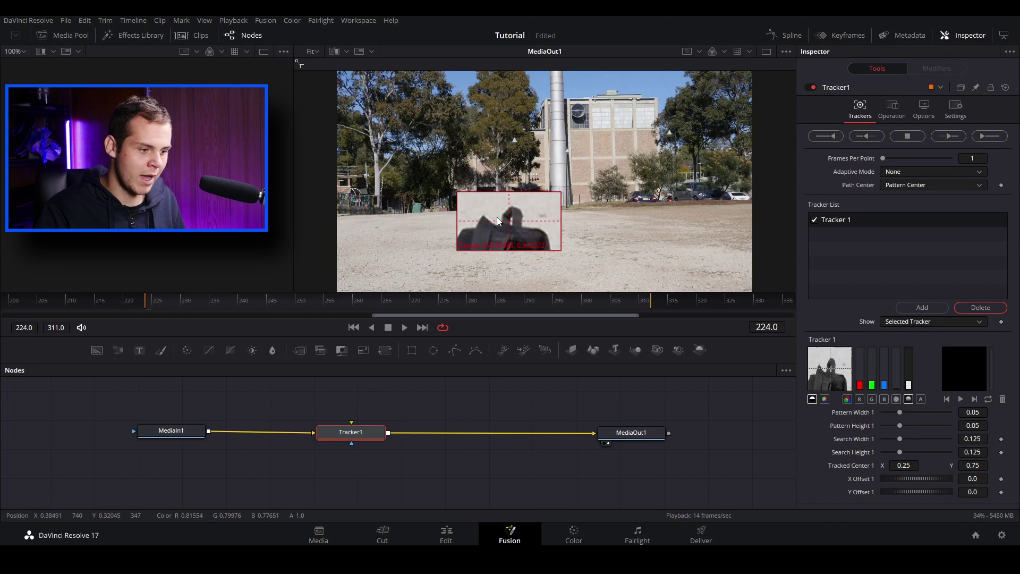
{"action": "left_click_drag", "start_coordinate": [497, 217], "coordinate": [498, 220]}
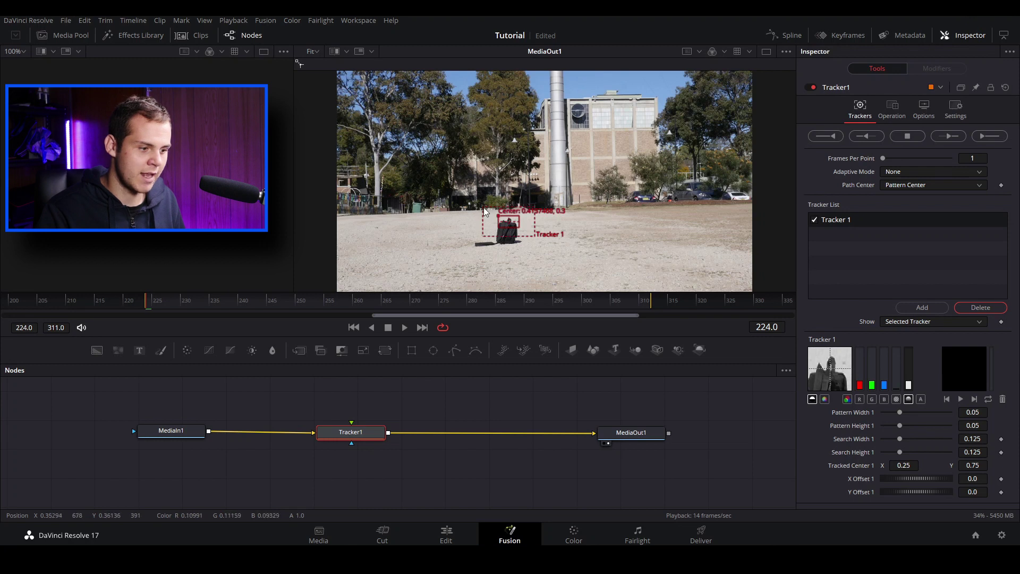
{"action": "left_click_drag", "start_coordinate": [500, 219], "coordinate": [538, 241]}
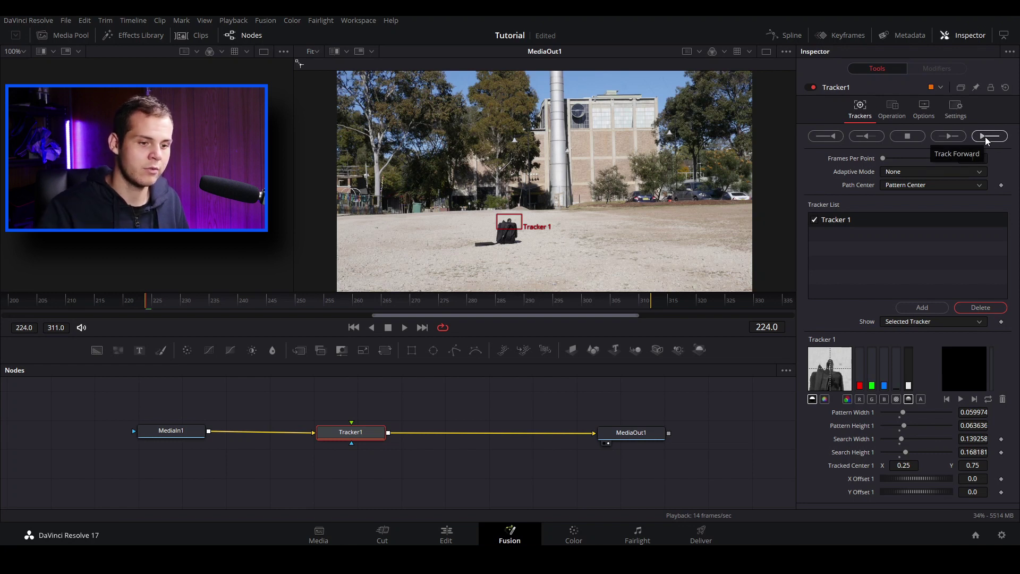
- Track the backpack forward through the whole clip and play back the tracked footage
{"action": "left_click", "coordinate": [987, 137]}
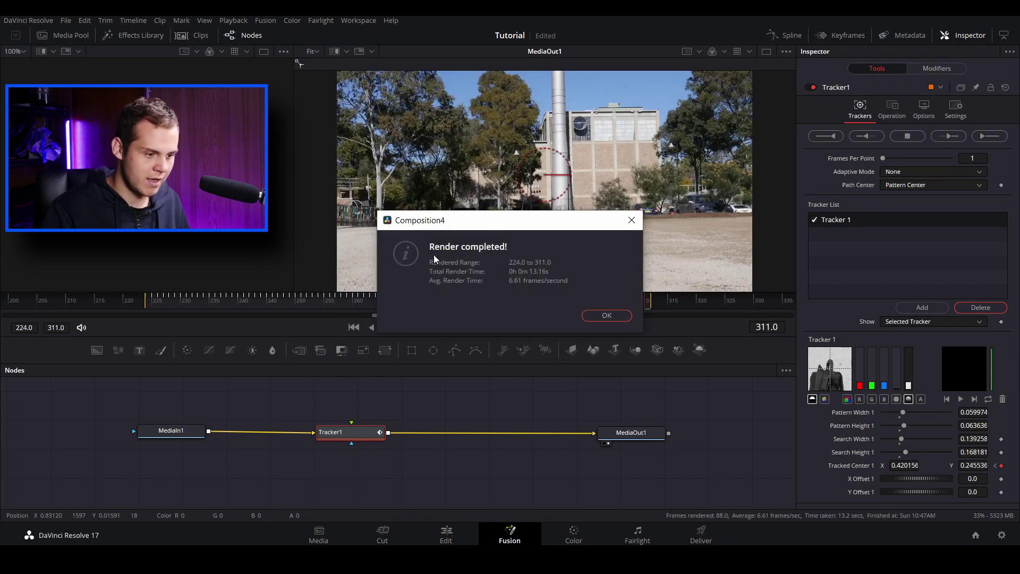
{"action": "left_click", "coordinate": [607, 315]}
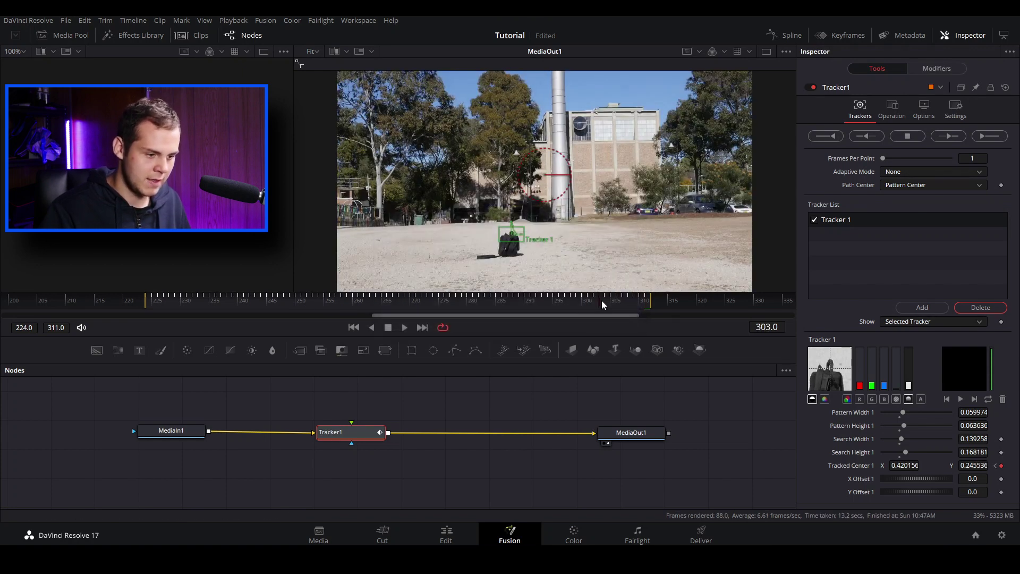
{"action": "key", "text": "space"}
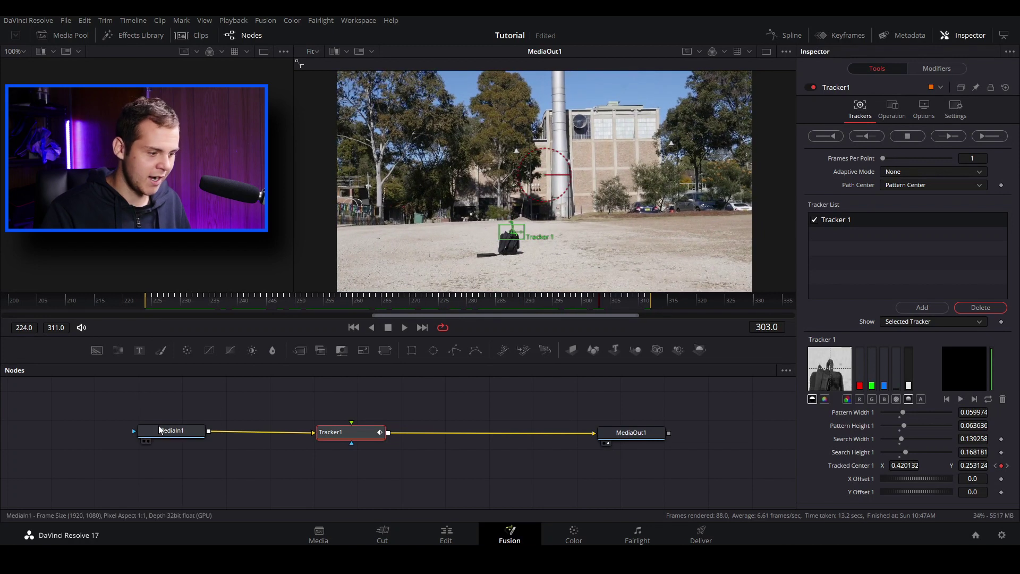
- Lower the MediaIn1 and Tracker1 nodes, add a Text+ node above them and display it in the first viewer
{"action": "left_click_drag", "start_coordinate": [160, 430], "coordinate": [163, 455]}
{"action": "left_click_drag", "start_coordinate": [360, 442], "coordinate": [392, 457]}
{"action": "left_click_drag", "start_coordinate": [128, 351], "coordinate": [234, 403]}
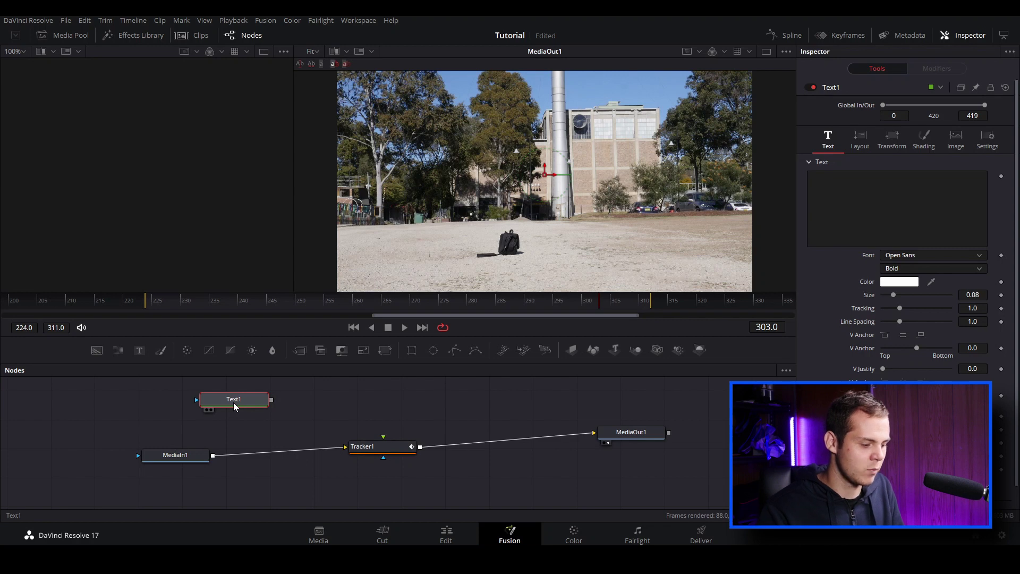
{"action": "key", "text": "1"}
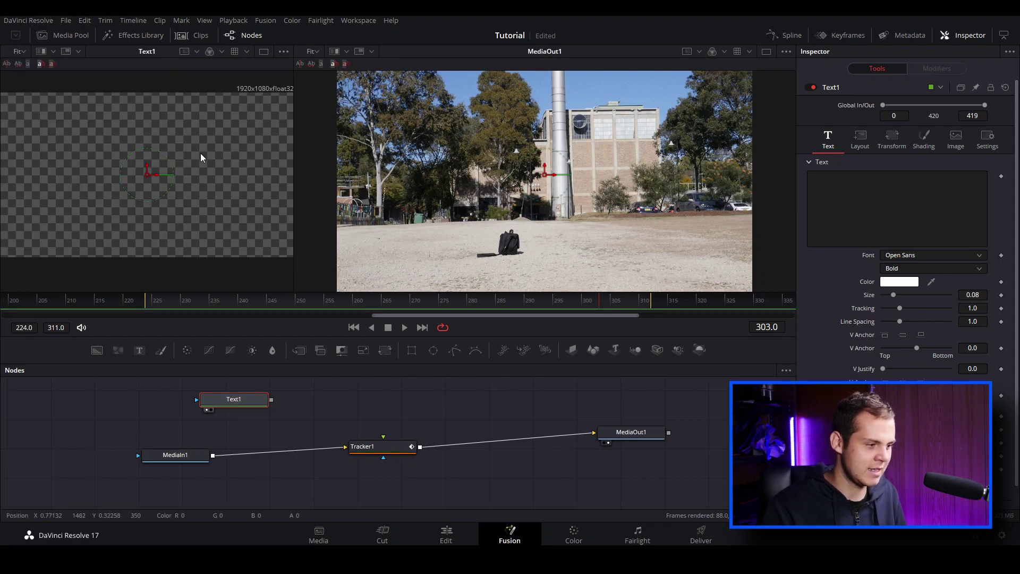
- Enter "Motion Tracking" in the text node and format it in Myriad Pro Bold at size 0.1457
{"action": "left_click", "coordinate": [816, 187]}
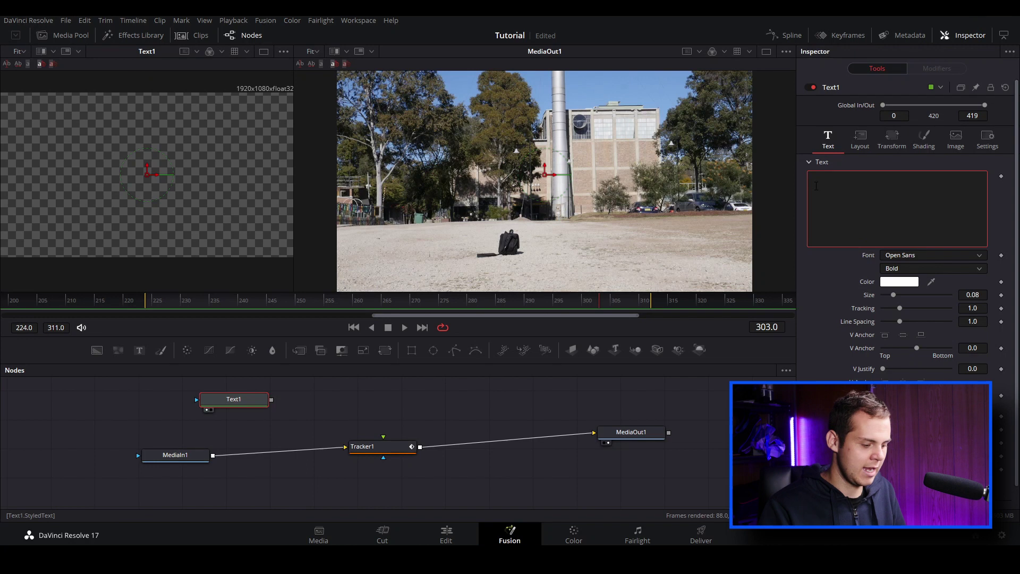
{"action": "type", "text": "Mo"}
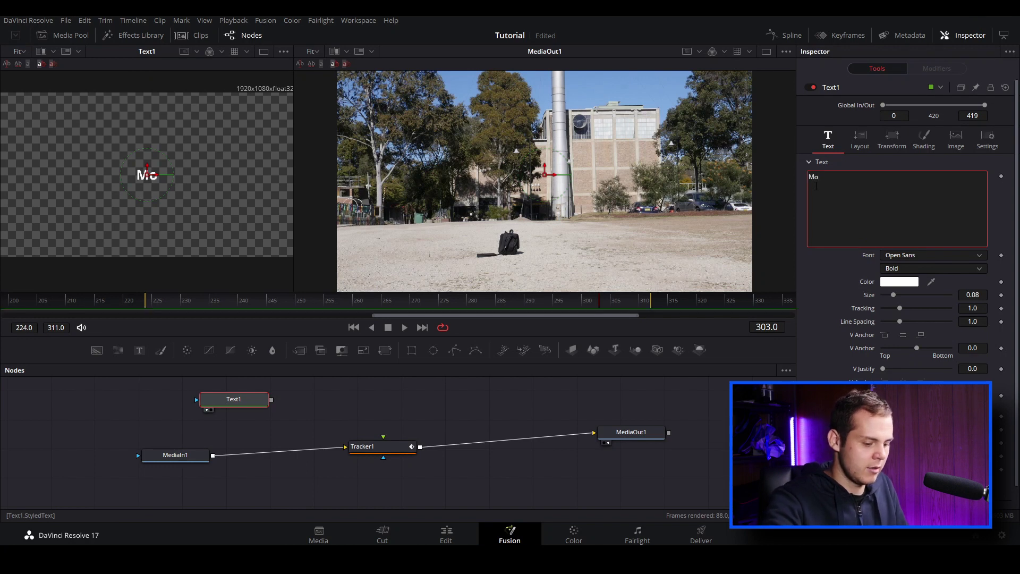
{"action": "type", "text": "tion Tracking"}
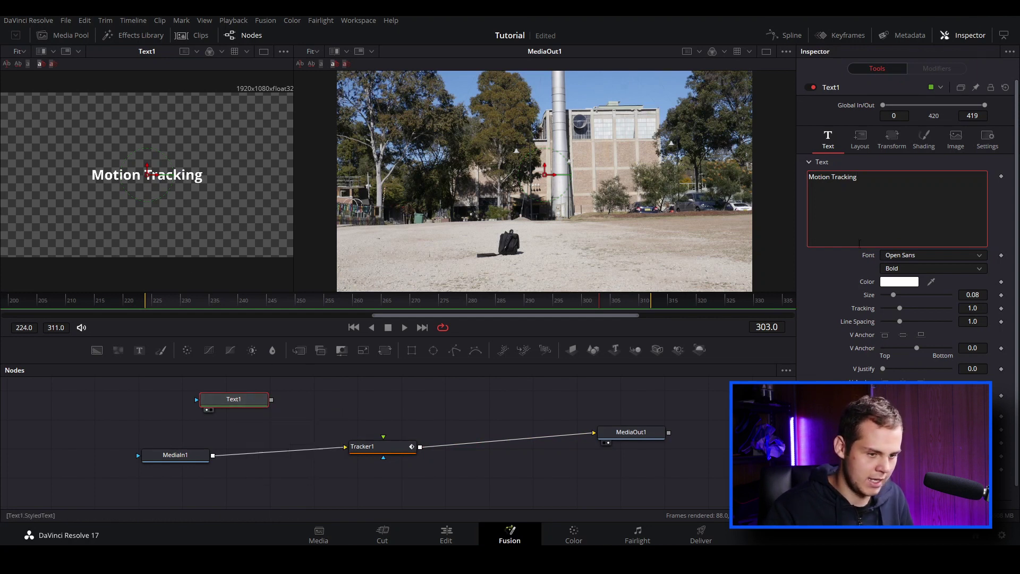
{"action": "left_click_drag", "start_coordinate": [894, 294], "coordinate": [898, 297]}
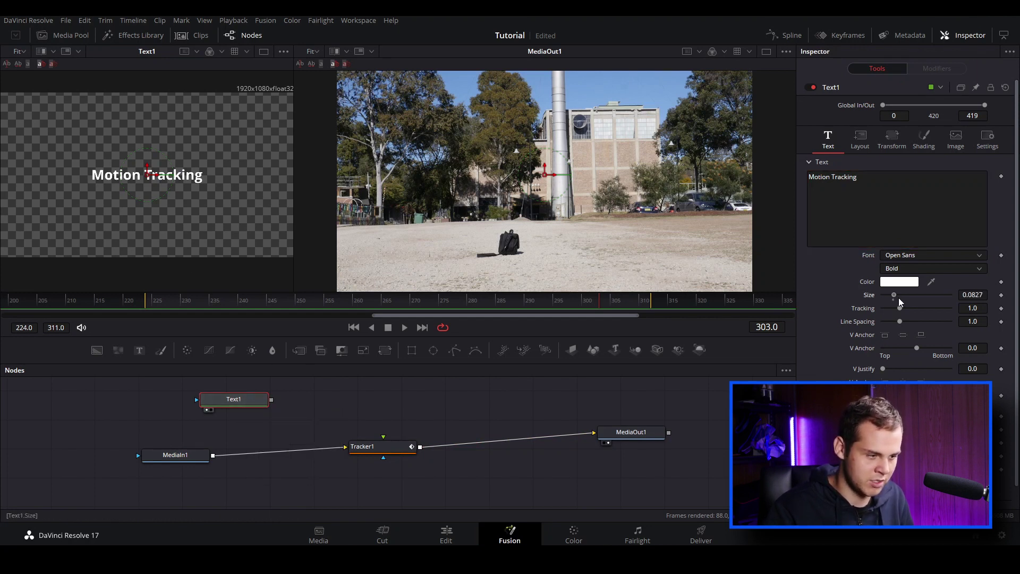
{"action": "left_click", "coordinate": [920, 254]}
{"action": "left_click", "coordinate": [979, 262]}
{"action": "left_click", "coordinate": [981, 266]}
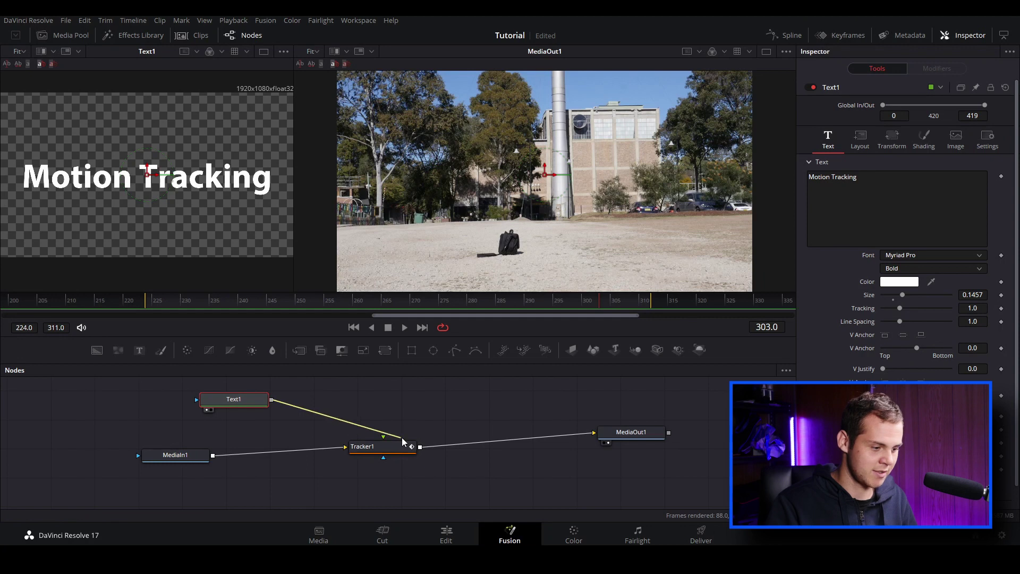
- Feed the text node into Tracker1's foreground with the tracker's operation set to Match Move, and play back the result
{"action": "left_click_drag", "start_coordinate": [402, 442], "coordinate": [374, 442]}
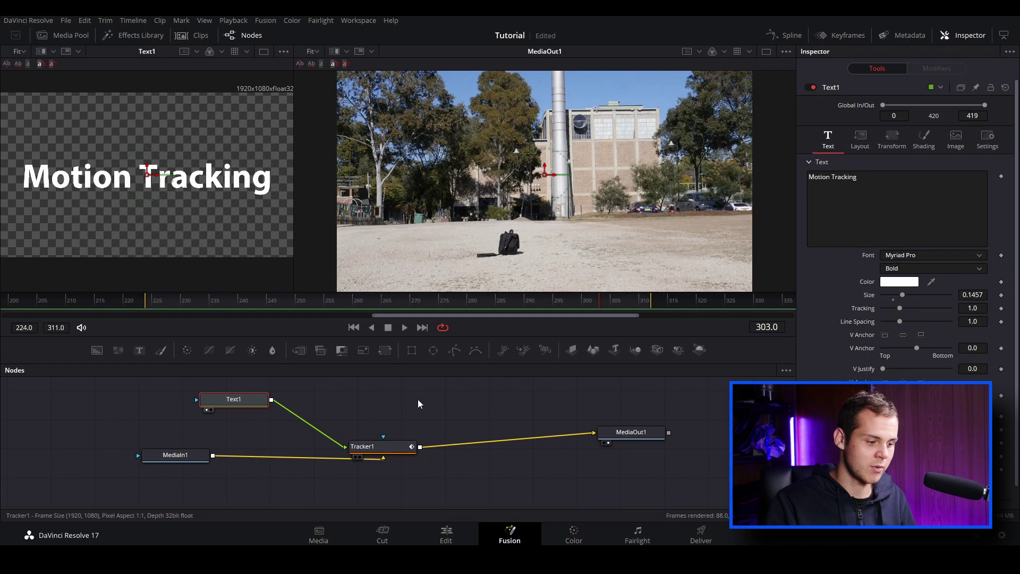
{"action": "left_click", "coordinate": [374, 446]}
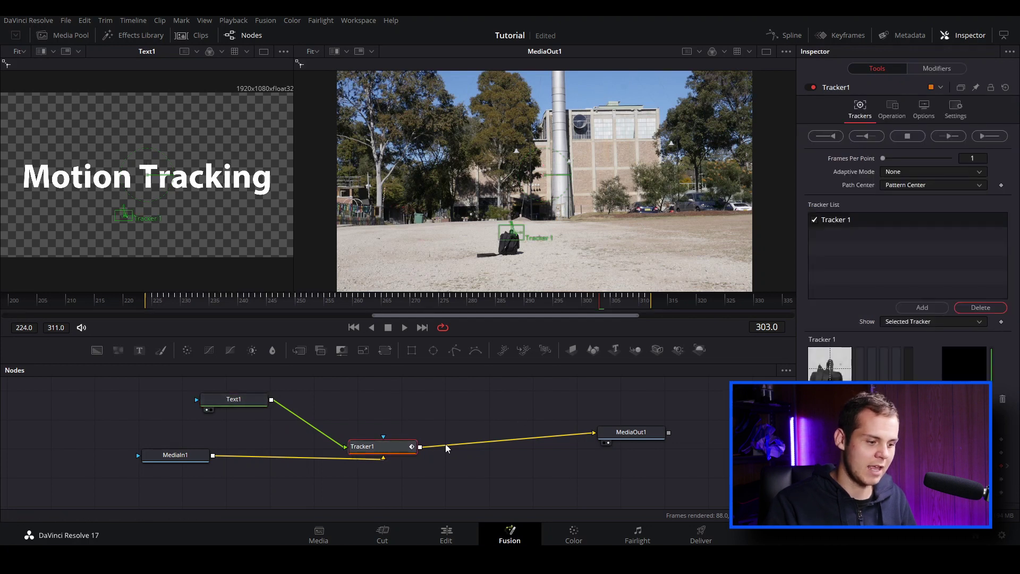
{"action": "left_click", "coordinate": [907, 116]}
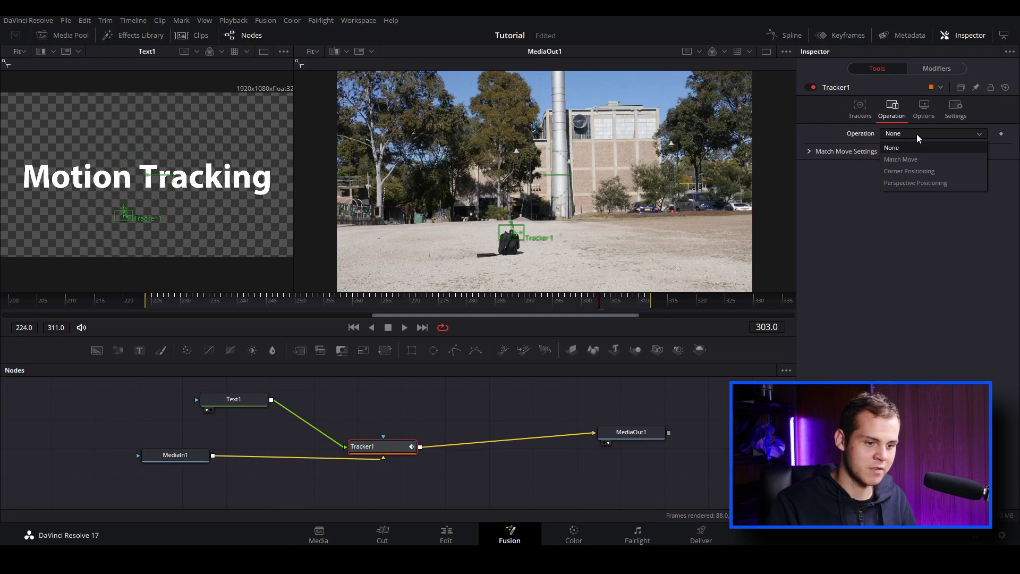
{"action": "left_click", "coordinate": [909, 160]}
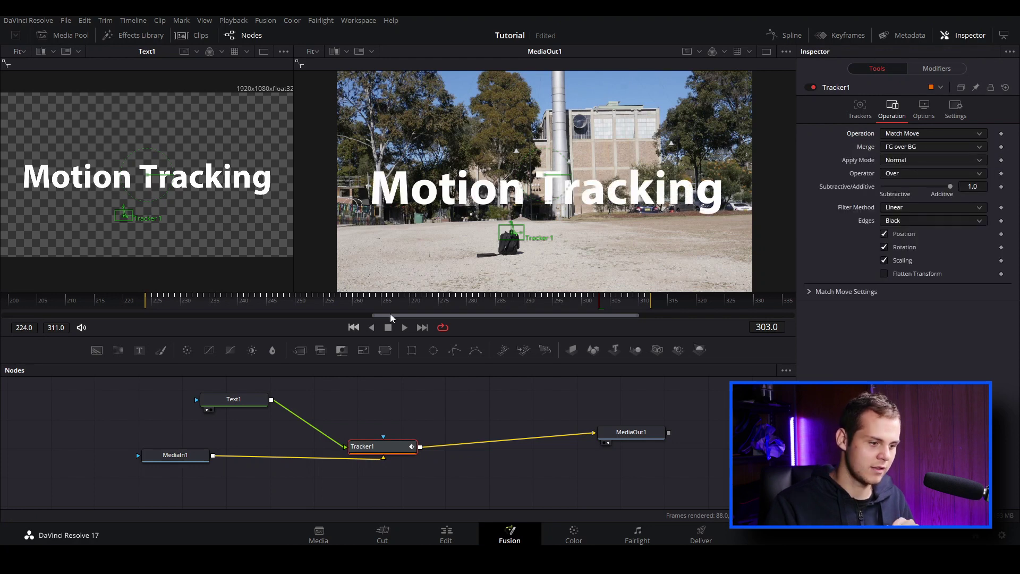
{"action": "key", "text": "space"}
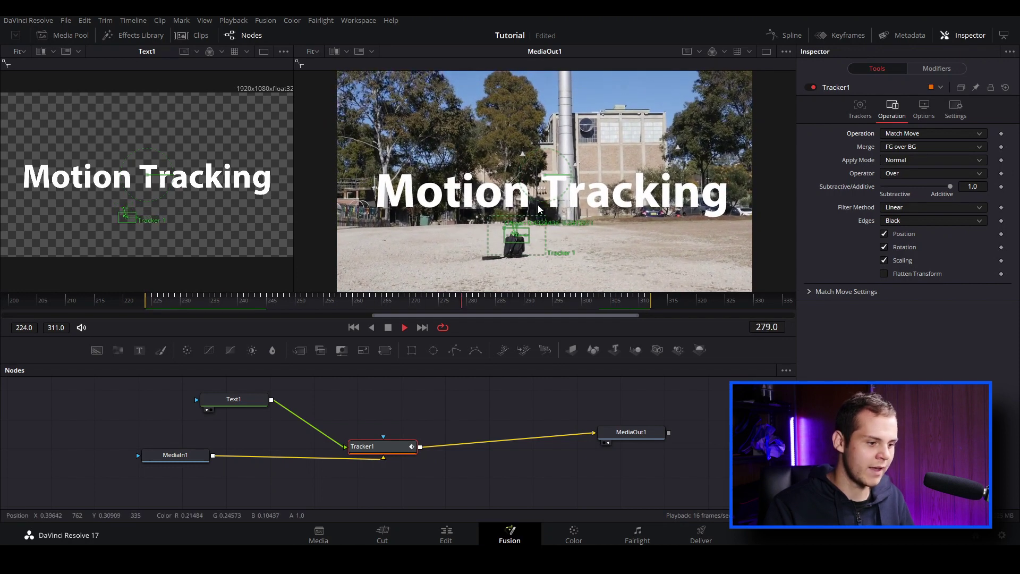
{"action": "key", "text": "space"}
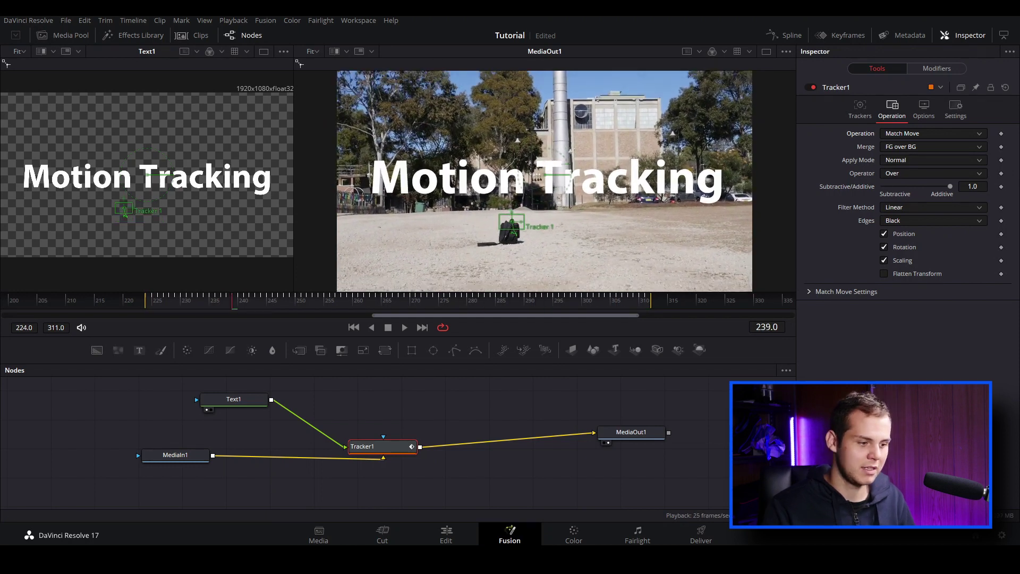
- Move the Text1 node away from Tracker1 and insert a Transform (Xf) node on the connection between them
{"action": "left_click", "coordinate": [237, 406]}
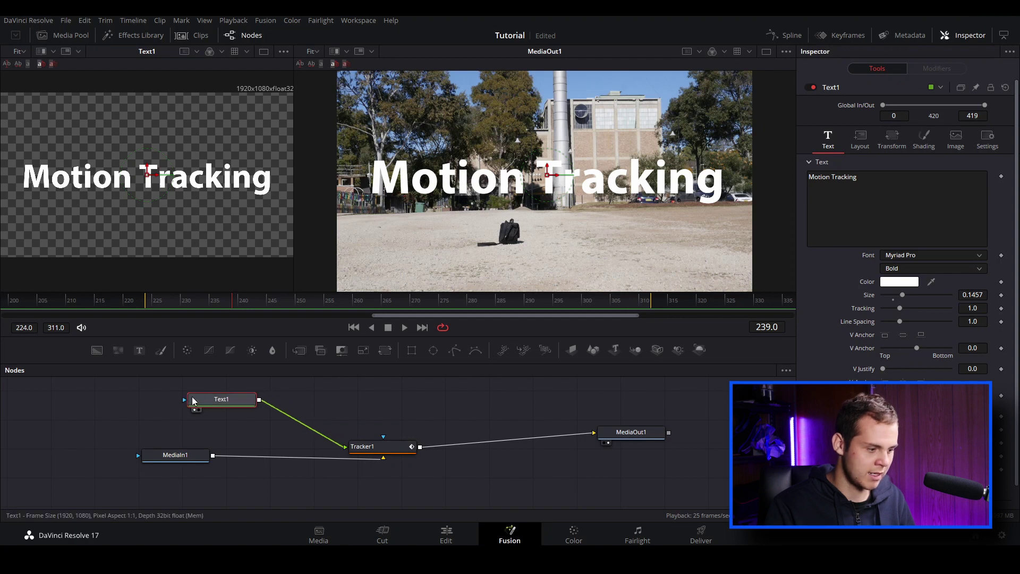
{"action": "left_click_drag", "start_coordinate": [234, 397], "coordinate": [167, 396]}
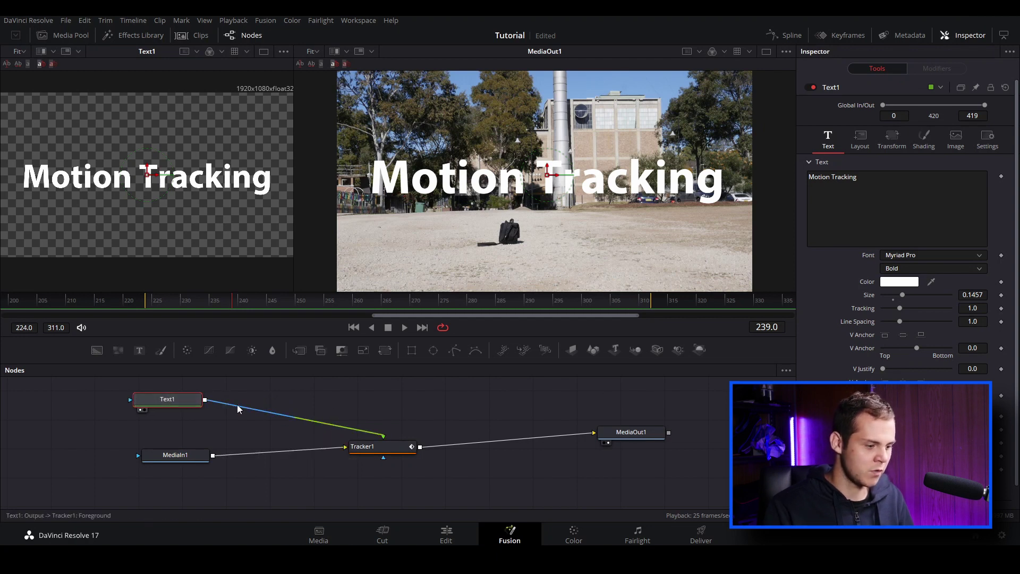
{"action": "key", "text": "shift+space"}
{"action": "type", "text": "Tracker"}
{"action": "key", "text": "ctrl+a"}
{"action": "type", "text": "tra"}
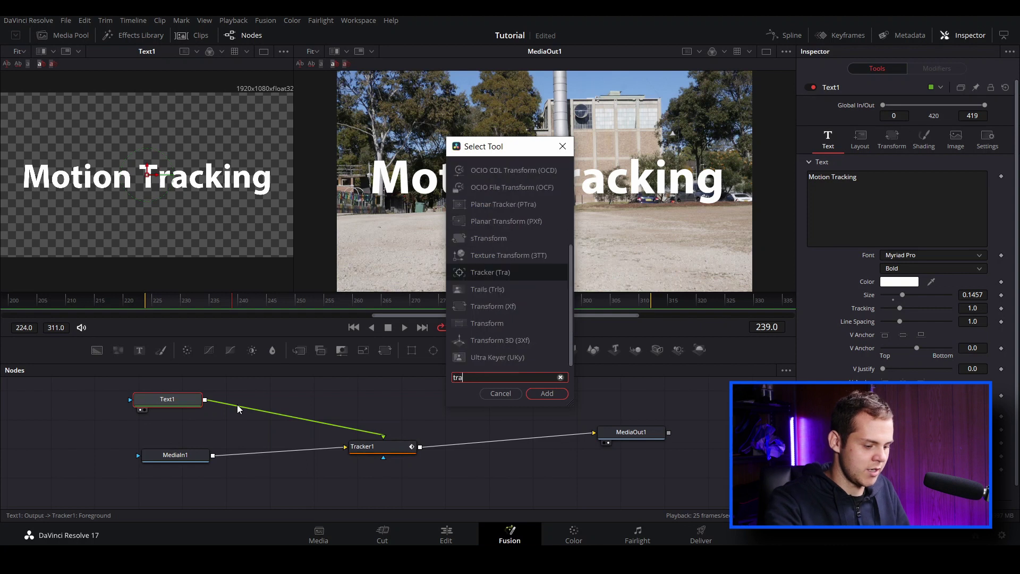
{"action": "type", "text": "nsform"}
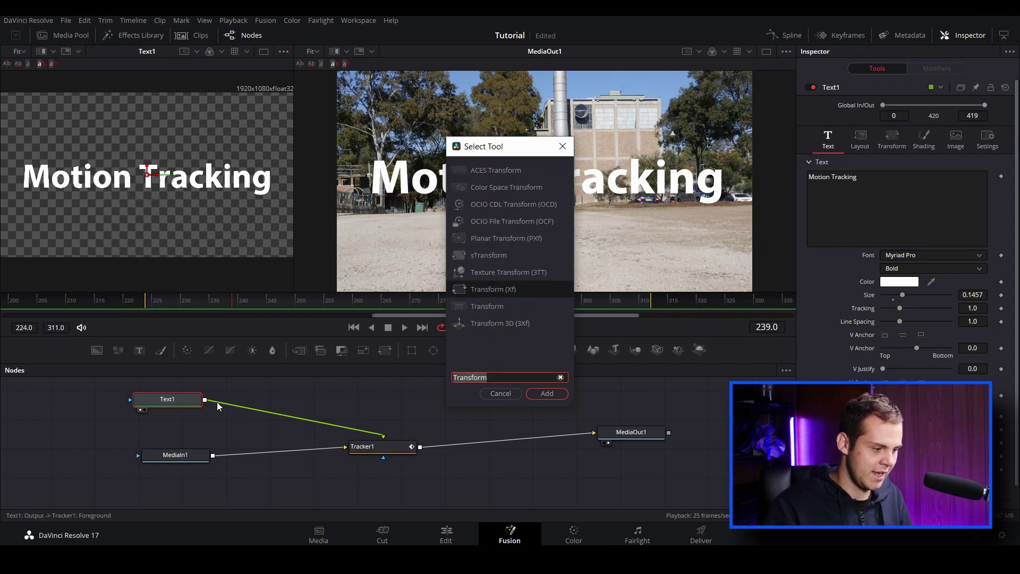
{"action": "left_click", "coordinate": [548, 393]}
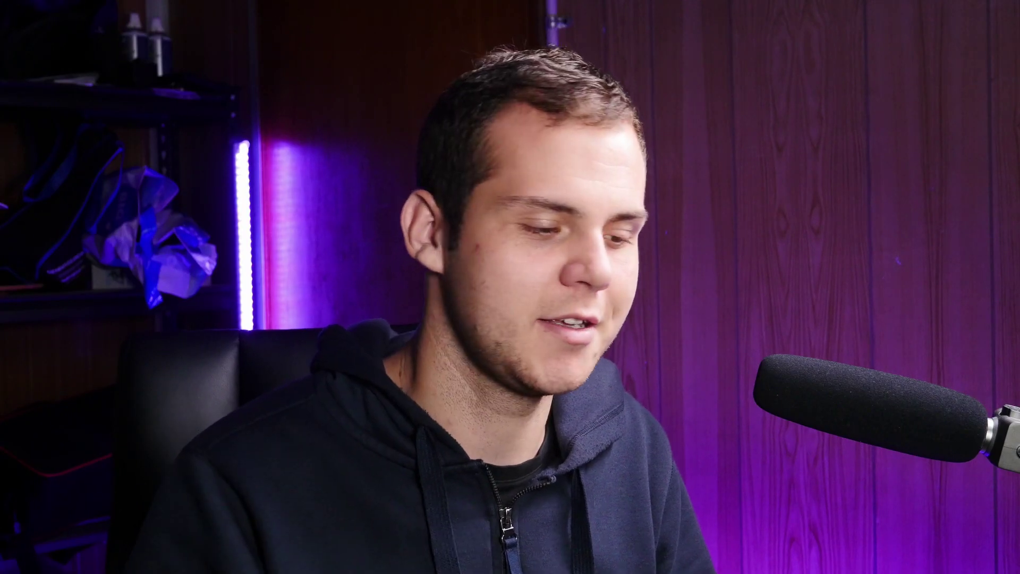
{"action": "left_click_drag", "start_coordinate": [274, 405], "coordinate": [285, 405]}
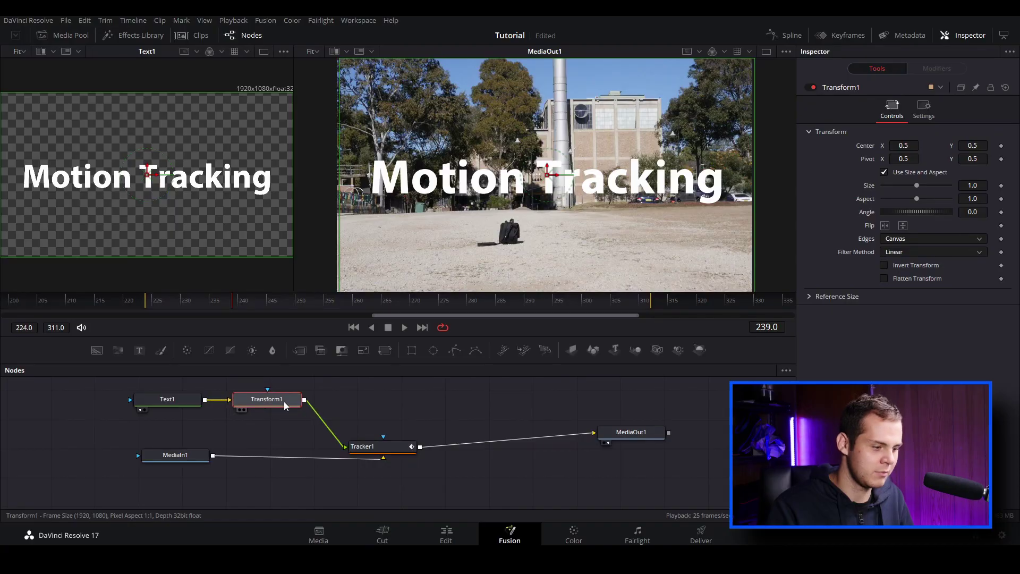
- Offset, shrink and rotate the tracked text with Transform1: centre X 0.459, size 0.89 and angle 33.9
{"action": "mouse_move", "coordinate": [903, 145]}
{"action": "left_mouse_down"}
{"action": "mouse_move", "coordinate": [924, 145]}
{"action": "mouse_move", "coordinate": [903, 145]}
{"action": "left_mouse_up"}
{"action": "left_click_drag", "start_coordinate": [917, 186], "coordinate": [906, 218]}
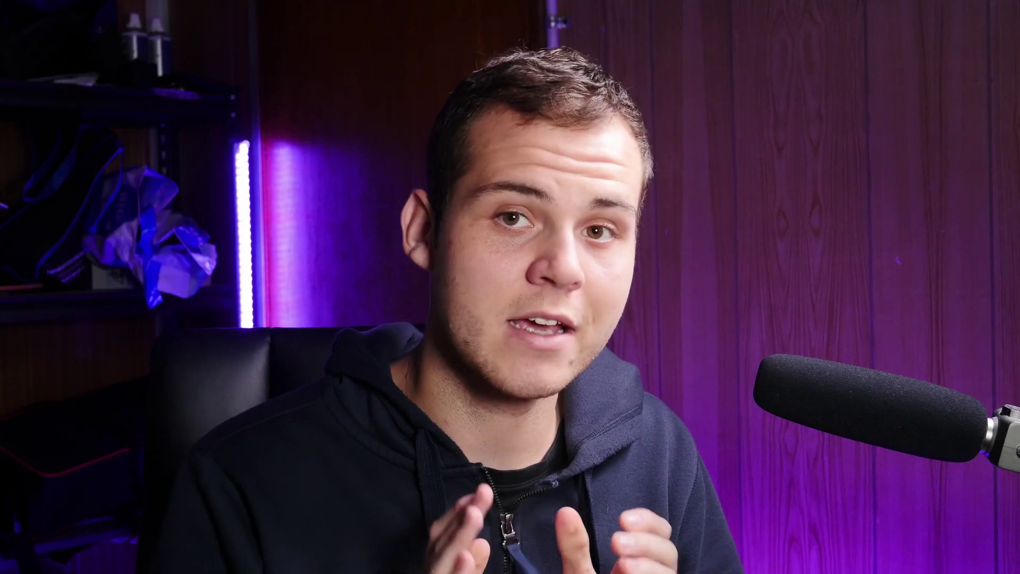
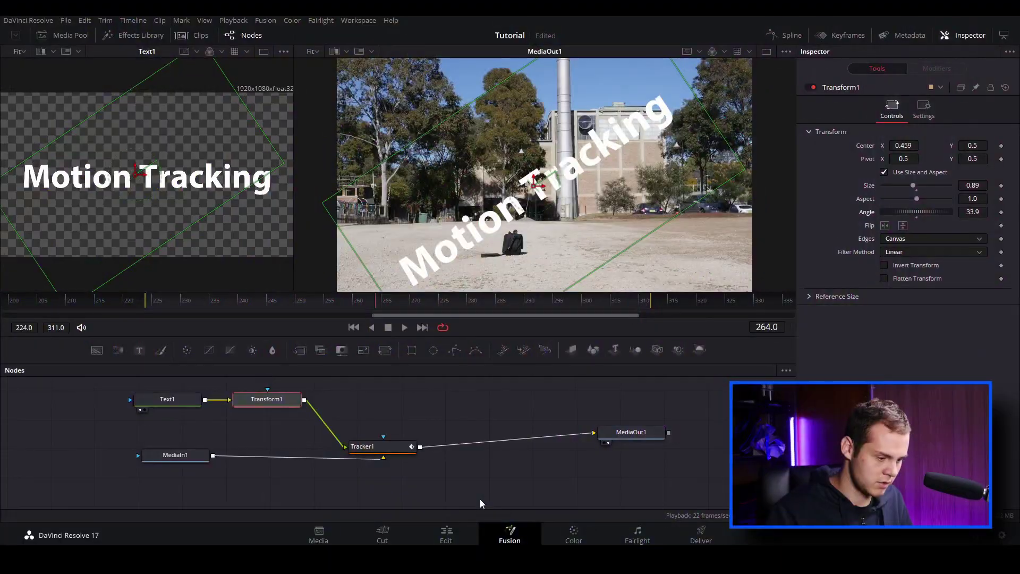
- Return to the Edit page, put the playhead on the P1650309.MOV clip, open it in Fusion and shift MediaOut1 away from MediaIn1
{"action": "left_click", "coordinate": [461, 543]}
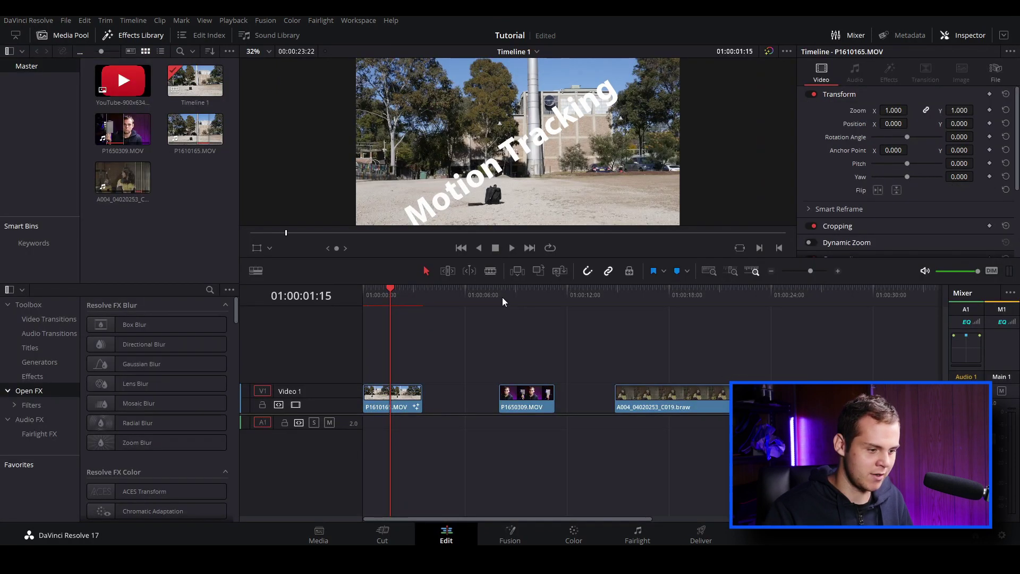
{"action": "left_click", "coordinate": [502, 296]}
{"action": "mouse_move", "coordinate": [502, 296]}
{"action": "left_mouse_down"}
{"action": "mouse_move", "coordinate": [529, 294]}
{"action": "mouse_move", "coordinate": [499, 303]}
{"action": "mouse_move", "coordinate": [524, 298]}
{"action": "mouse_move", "coordinate": [510, 303]}
{"action": "left_mouse_up"}
{"action": "left_click", "coordinate": [507, 539]}
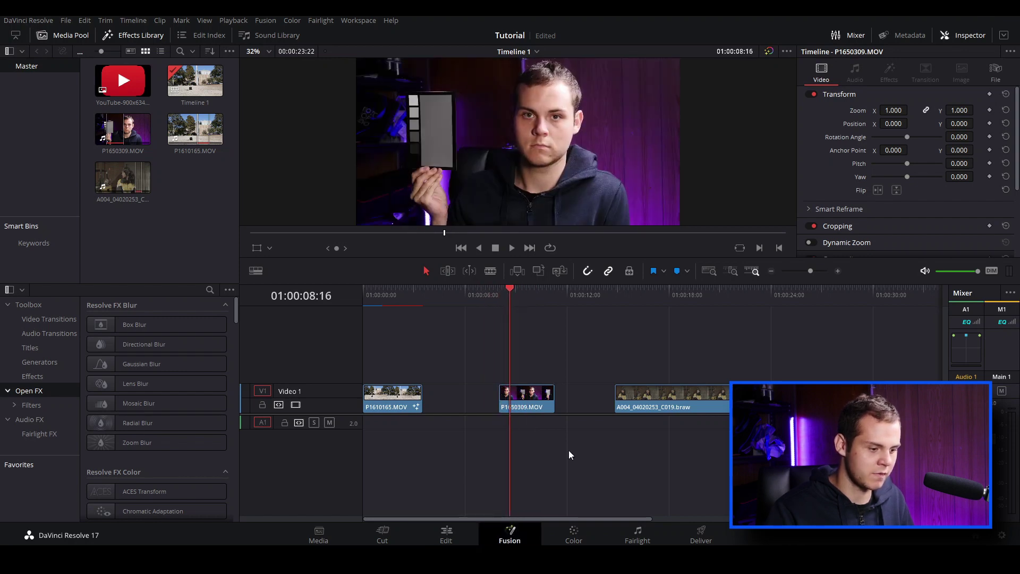
{"action": "left_click", "coordinate": [90, 431]}
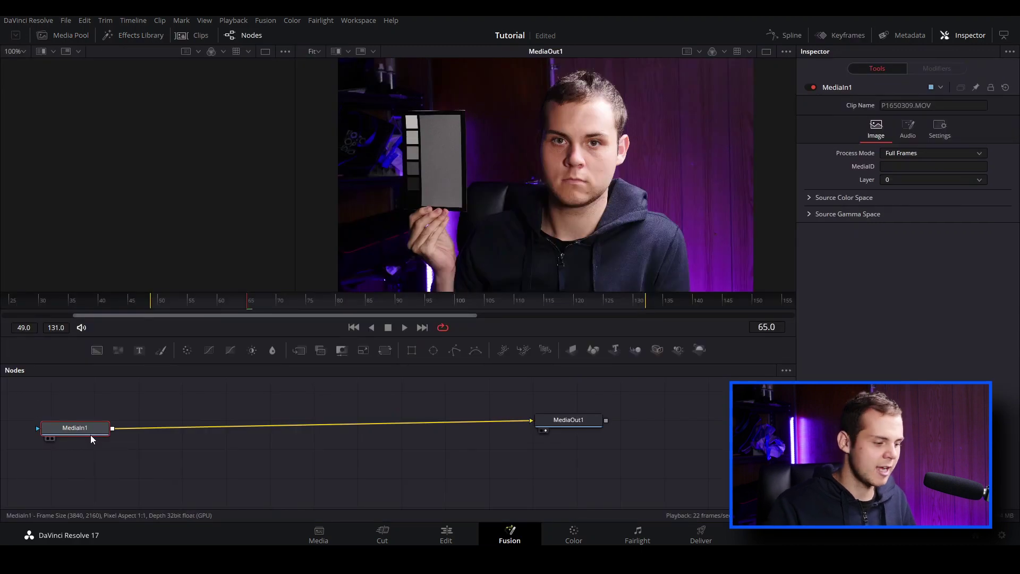
{"action": "left_click_drag", "start_coordinate": [570, 419], "coordinate": [586, 424]}
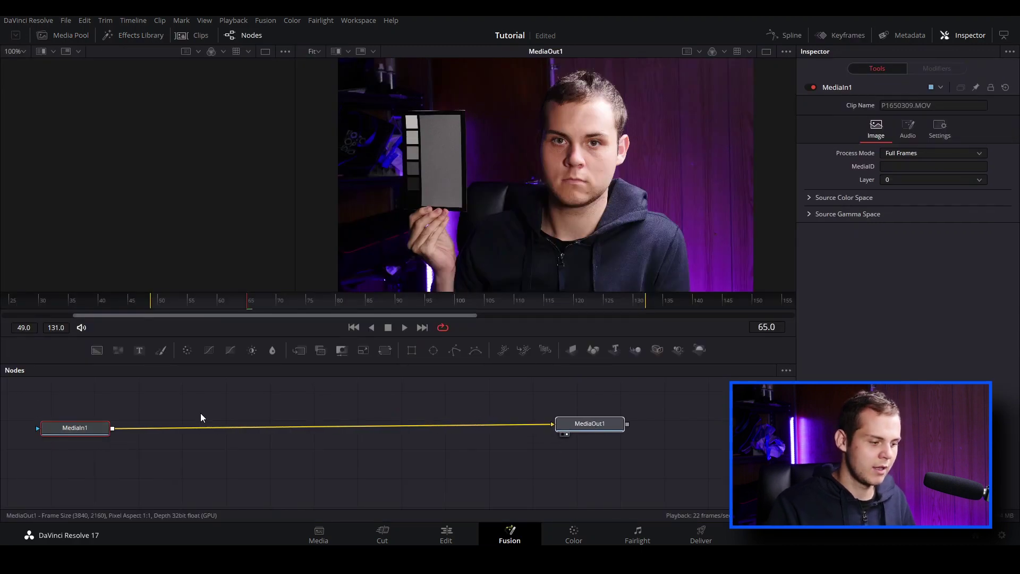
- Insert a Planar Tracker (PTra) node between MediaIn1 and MediaOut1
{"action": "left_click", "coordinate": [82, 435]}
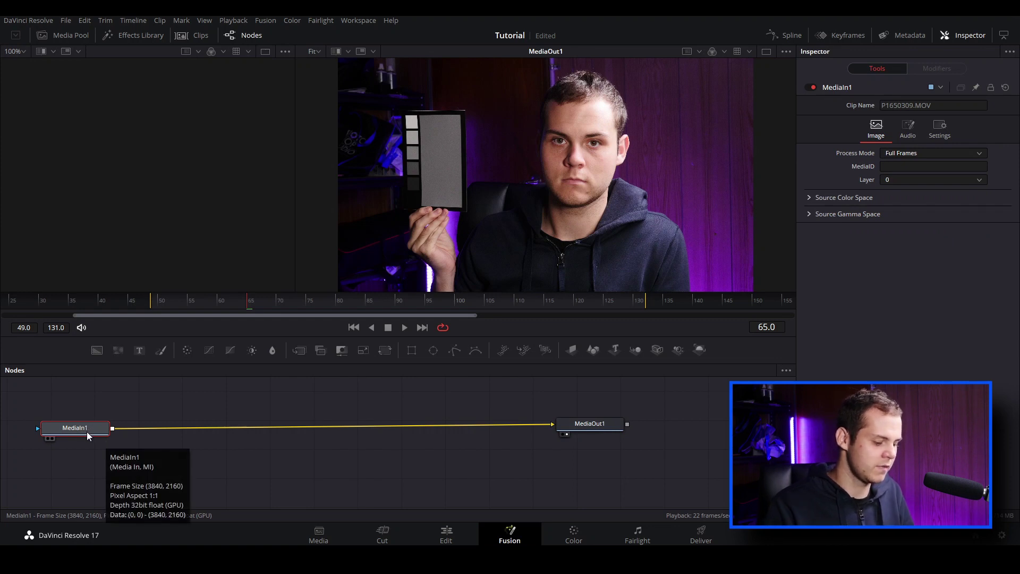
{"action": "key", "text": "shift+space"}
{"action": "type", "text": "Transform"}
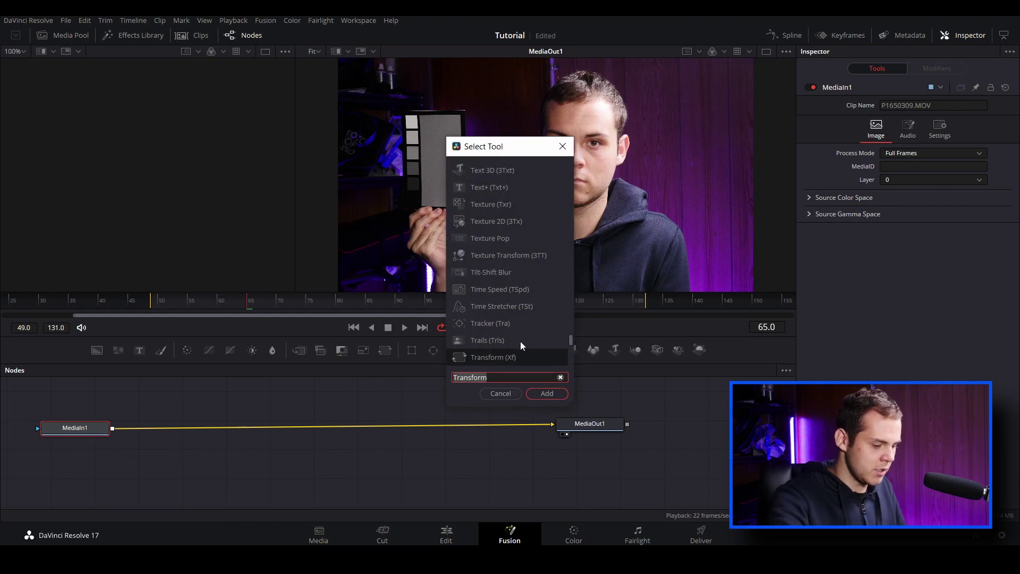
{"action": "key", "text": "BackSpace"}
{"action": "key", "text": "BackSpace"}
{"action": "key", "text": "BackSpace"}
{"action": "key", "text": "BackSpace"}
{"action": "key", "text": "BackSpace"}
{"action": "key", "text": "BackSpace"}
{"action": "key", "text": "BackSpace"}
{"action": "key", "text": "BackSpace"}
{"action": "key", "text": "BackSpace"}
{"action": "type", "text": "track"}
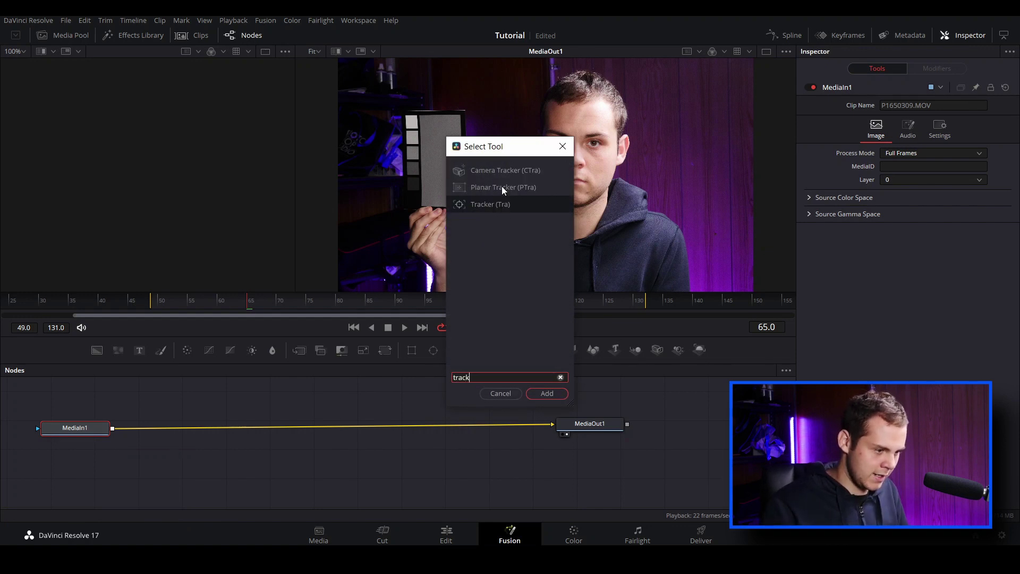
{"action": "left_click", "coordinate": [496, 190]}
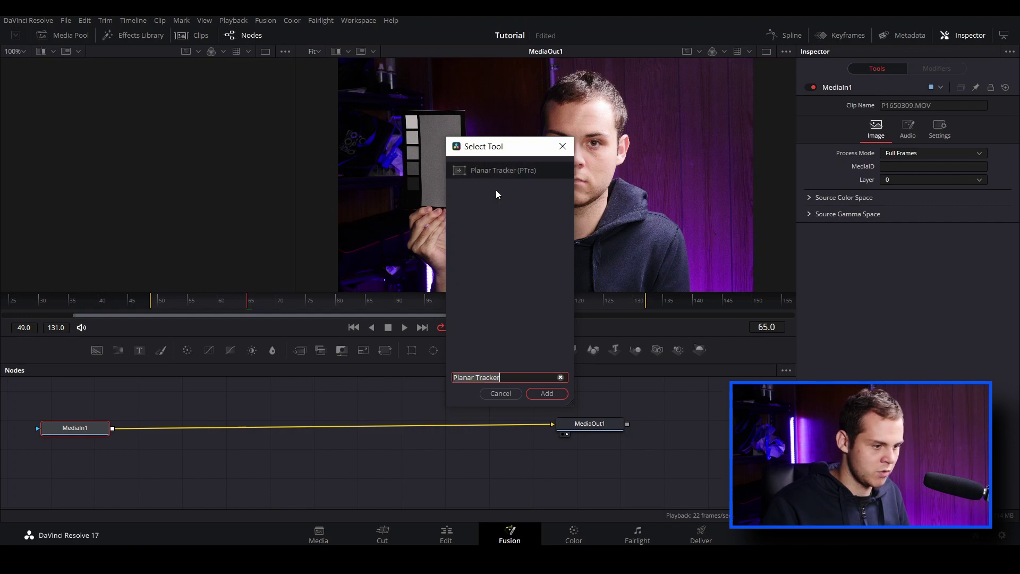
{"action": "left_click", "coordinate": [553, 395]}
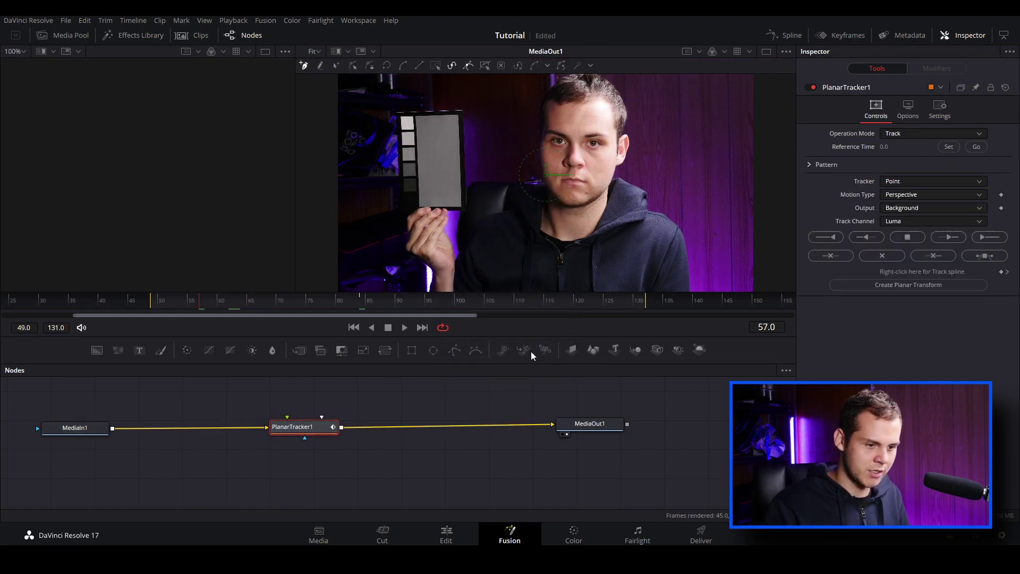
- At frame 69, outline the handheld grey card with a closed four-corner shape and set that frame as the tracker's reference time
{"action": "left_click_drag", "start_coordinate": [206, 308], "coordinate": [287, 322]}
{"action": "left_click_drag", "start_coordinate": [193, 326], "coordinate": [272, 316]}
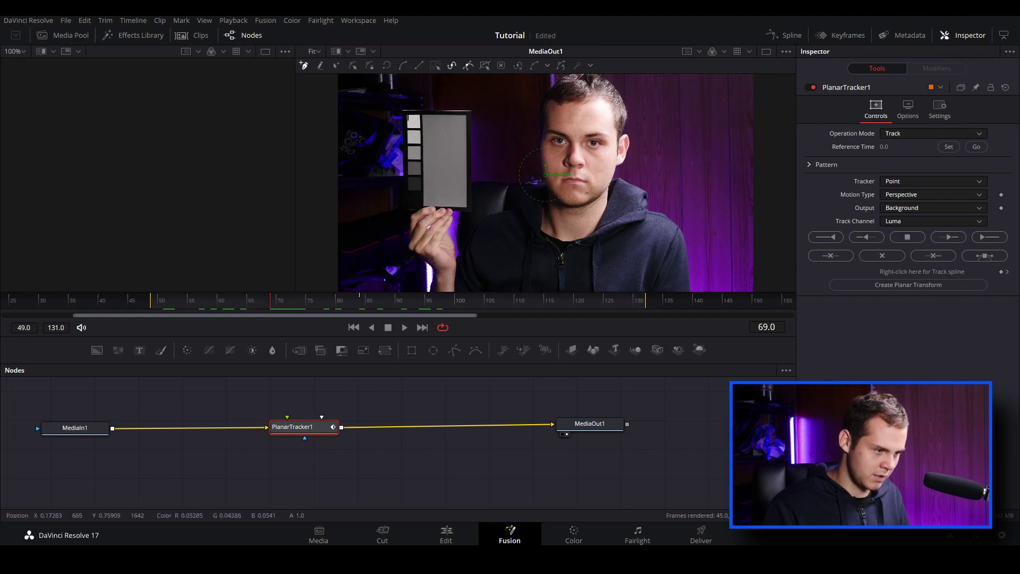
{"action": "left_click", "coordinate": [403, 113]}
{"action": "left_click", "coordinate": [468, 114]}
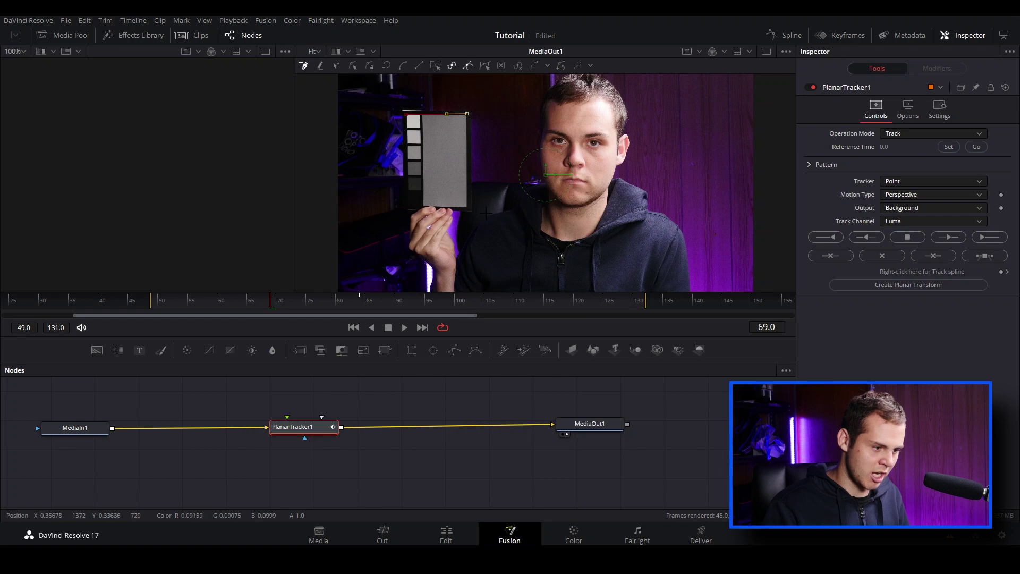
{"action": "left_click", "coordinate": [468, 207]}
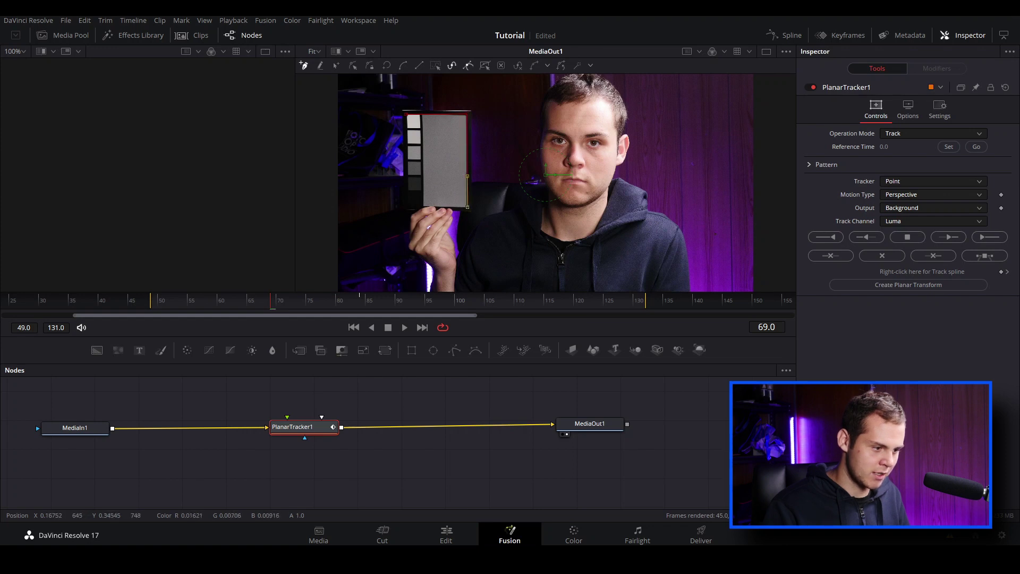
{"action": "left_click", "coordinate": [406, 207]}
{"action": "left_click", "coordinate": [406, 113]}
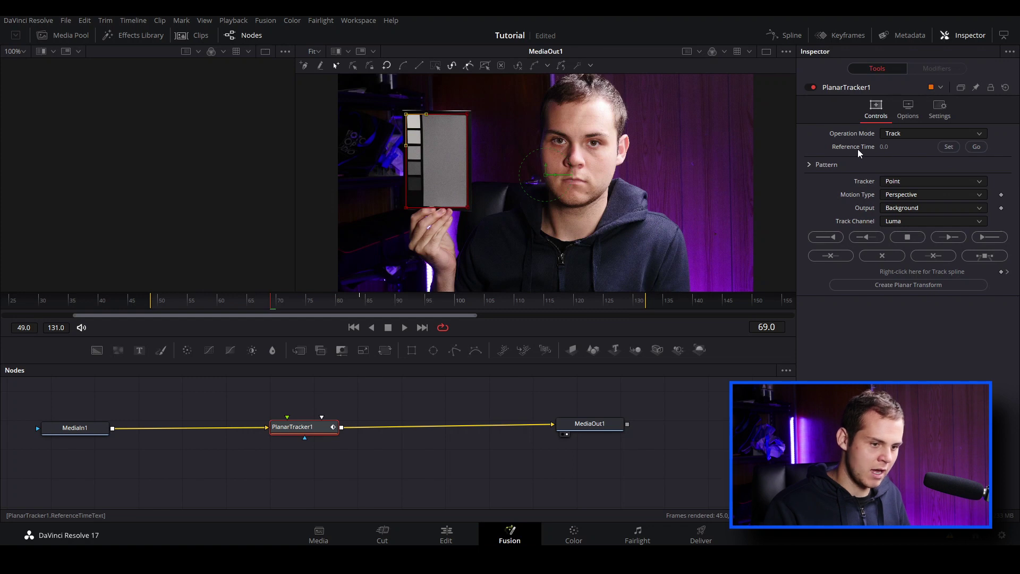
{"action": "left_click", "coordinate": [947, 150]}
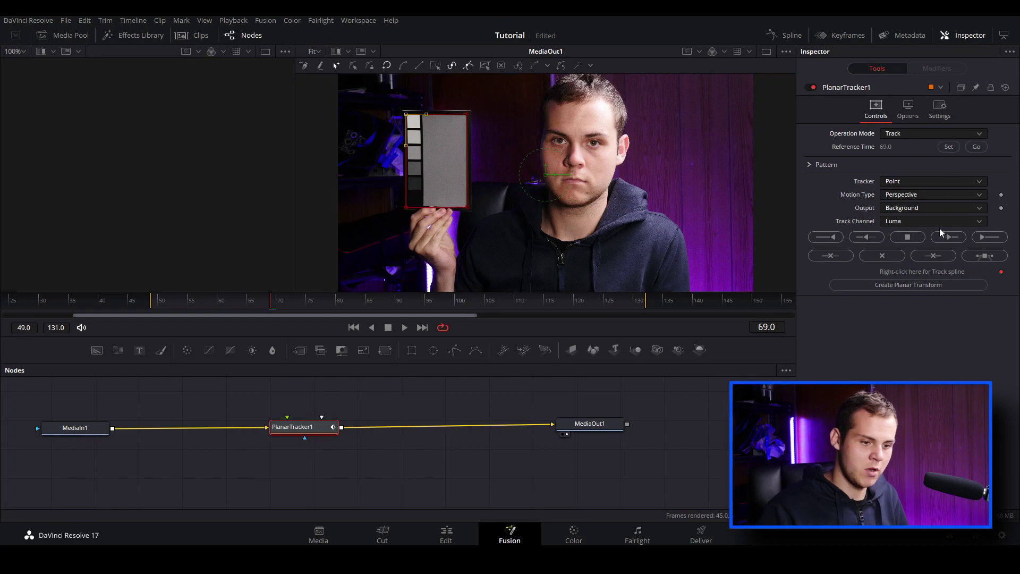
- Set the planar tracker to Hybrid Point/Area with Perspective motion type and track the card forward to the clip's end
{"action": "left_click", "coordinate": [910, 182]}
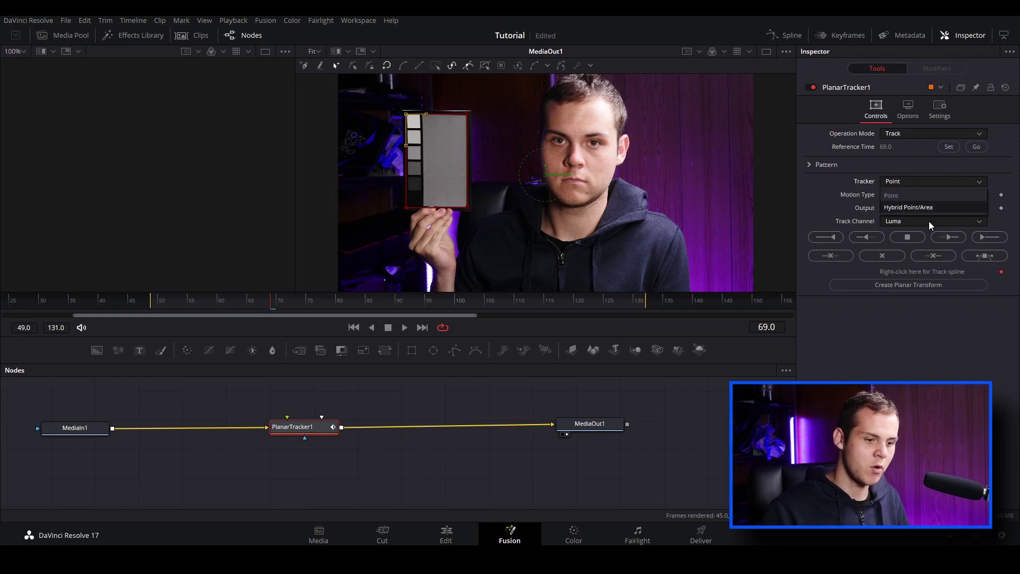
{"action": "left_click", "coordinate": [908, 210]}
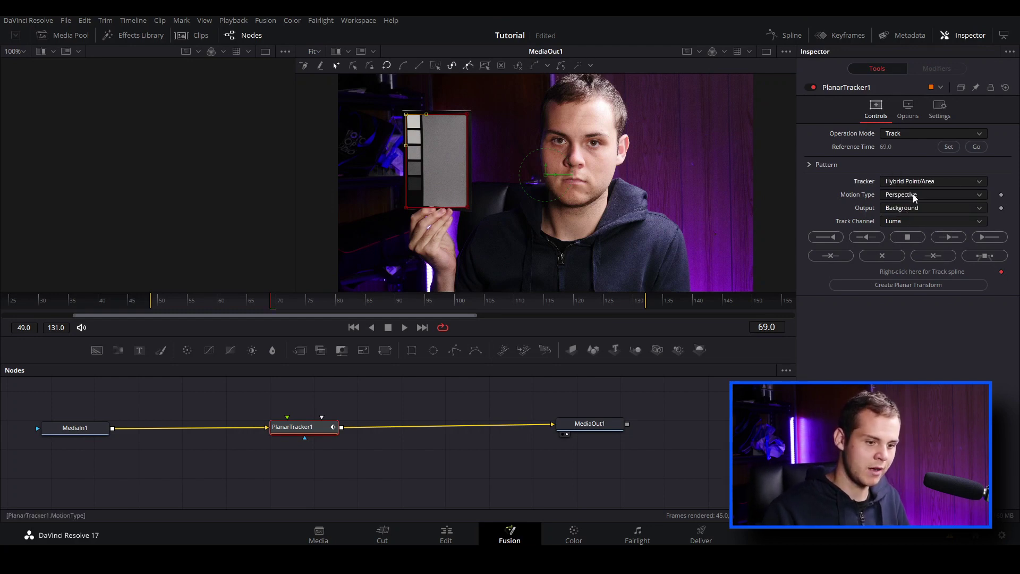
{"action": "left_click", "coordinate": [904, 196]}
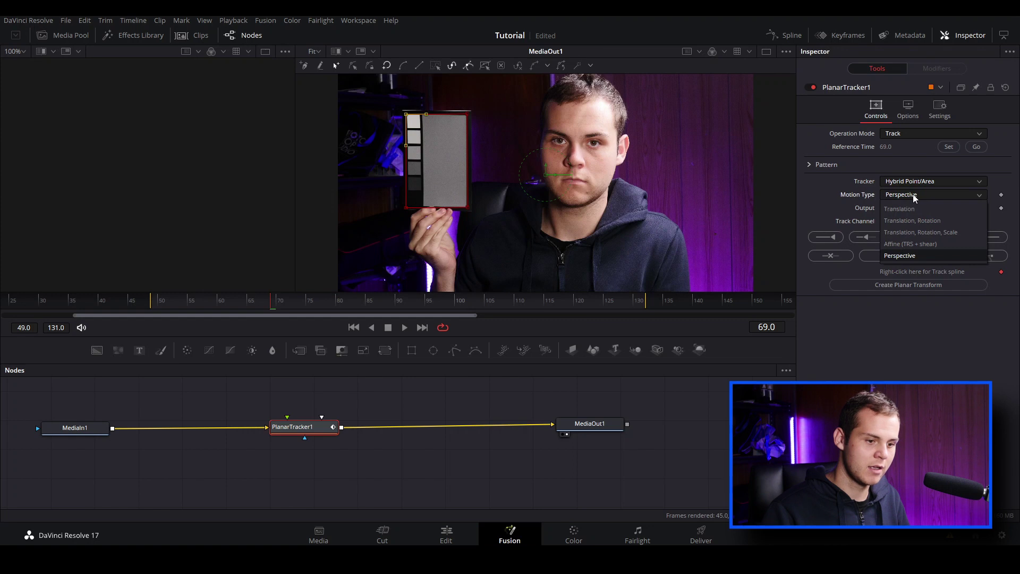
{"action": "left_click", "coordinate": [927, 260]}
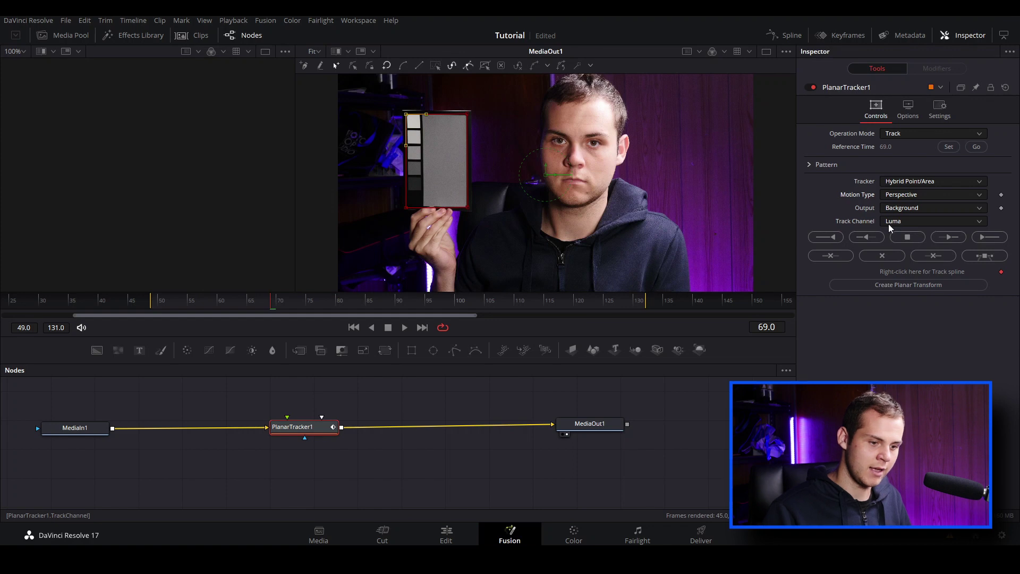
{"action": "left_click", "coordinate": [906, 196]}
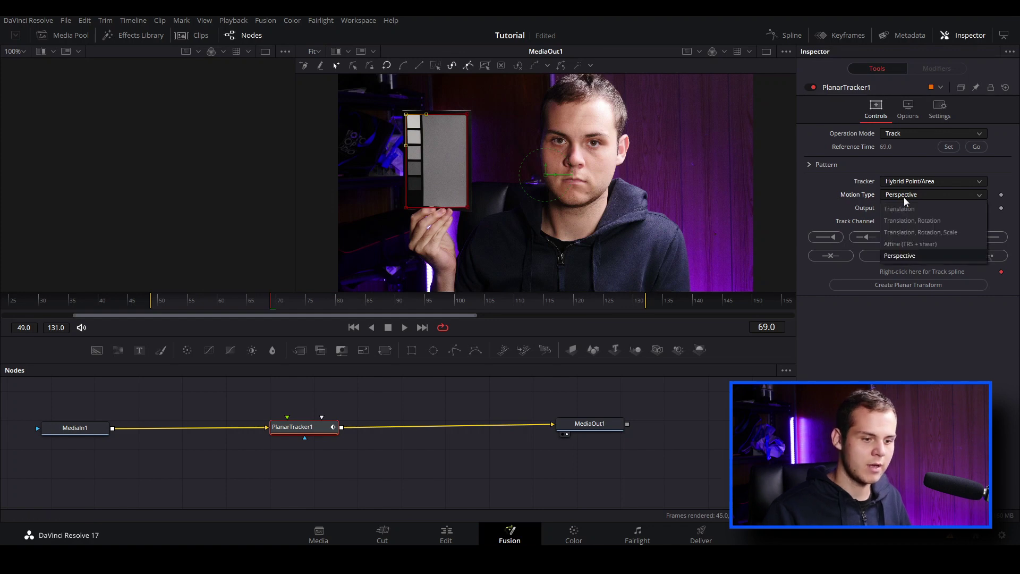
{"action": "left_click", "coordinate": [896, 200]}
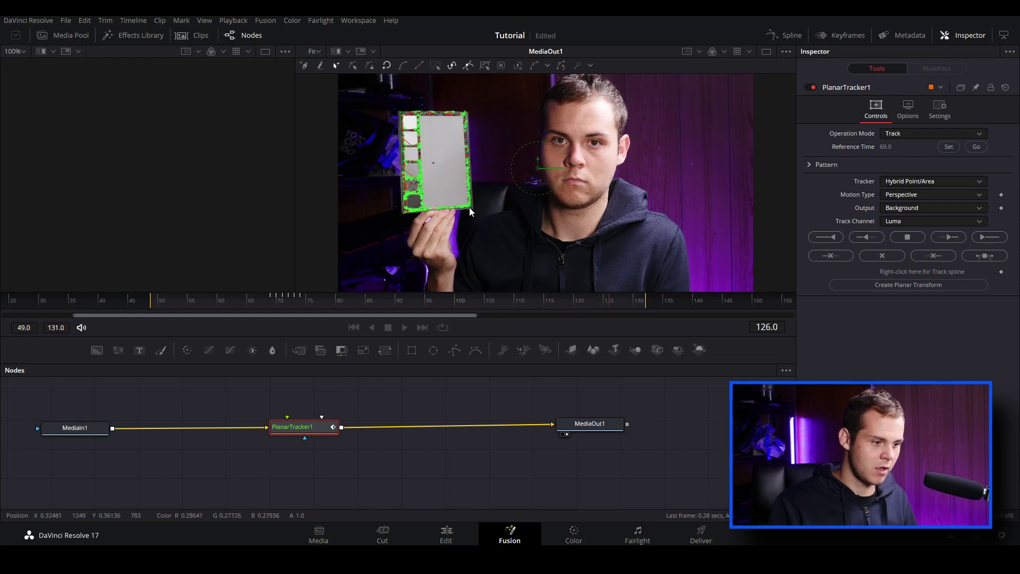
- Scrub through the clip to check the forward track, and track the card backward from the reference frame to the clip's start
{"action": "left_click_drag", "start_coordinate": [639, 310], "coordinate": [171, 306]}
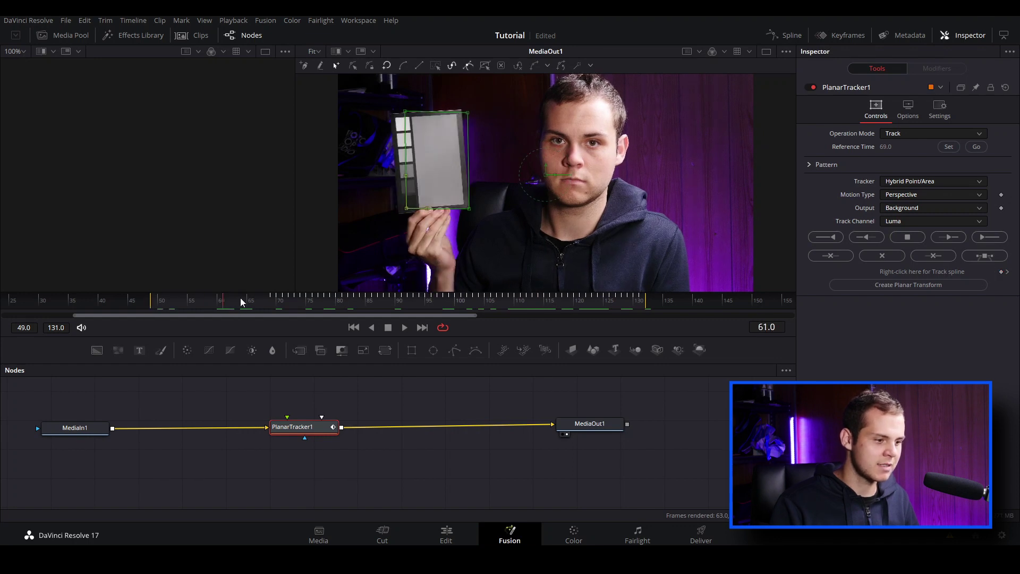
{"action": "left_click_drag", "start_coordinate": [241, 302], "coordinate": [255, 301]}
{"action": "left_click_drag", "start_coordinate": [180, 310], "coordinate": [638, 317]}
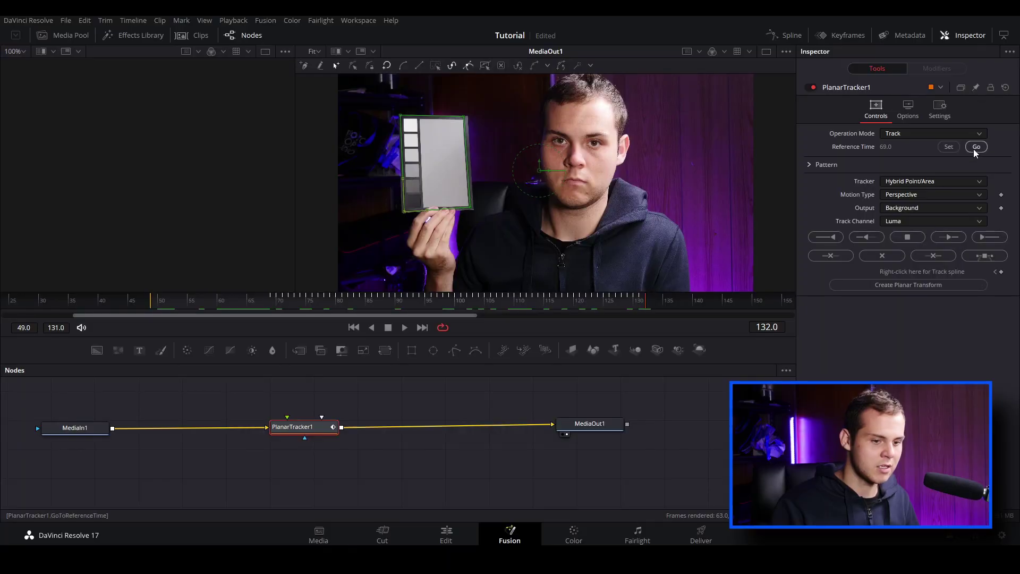
{"action": "left_click", "coordinate": [976, 149]}
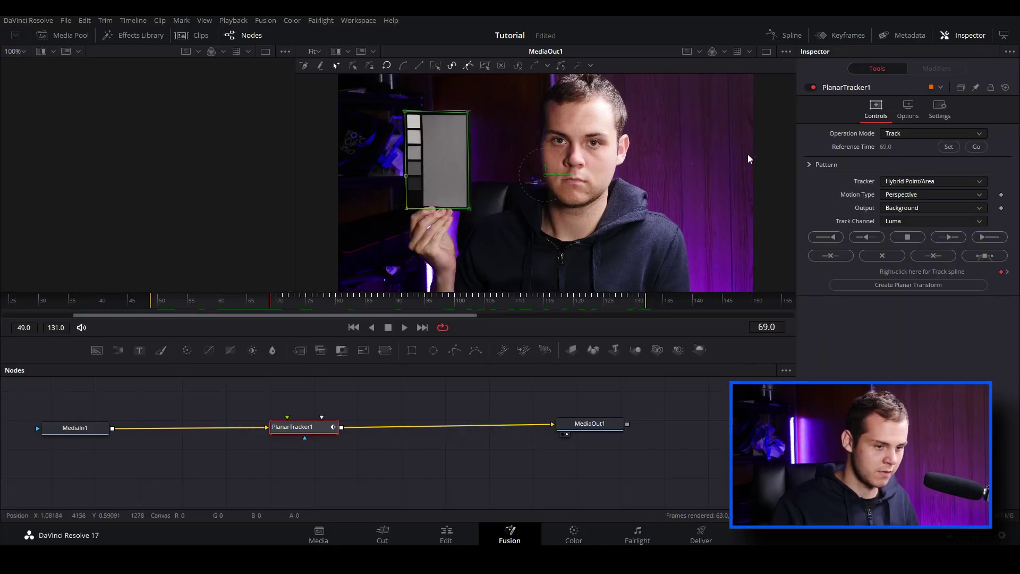
{"action": "left_click", "coordinate": [837, 238]}
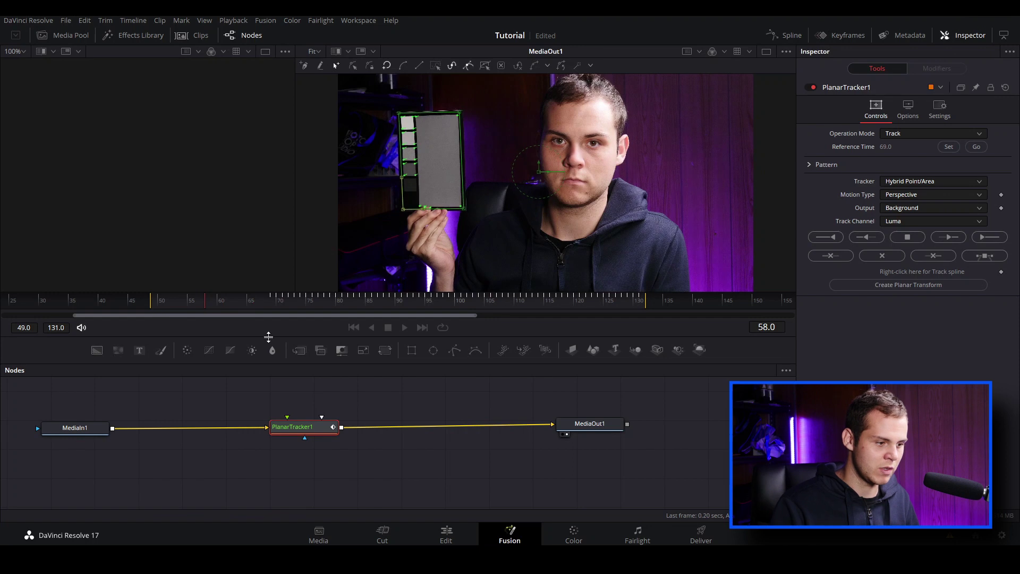
- Lower the MediaIn1 and PlanarTracker1 nodes, add YouTube-900x634.png above them from the media pool and feed it into PlanarTracker1's foreground
{"action": "left_click_drag", "start_coordinate": [298, 427], "coordinate": [296, 434]}
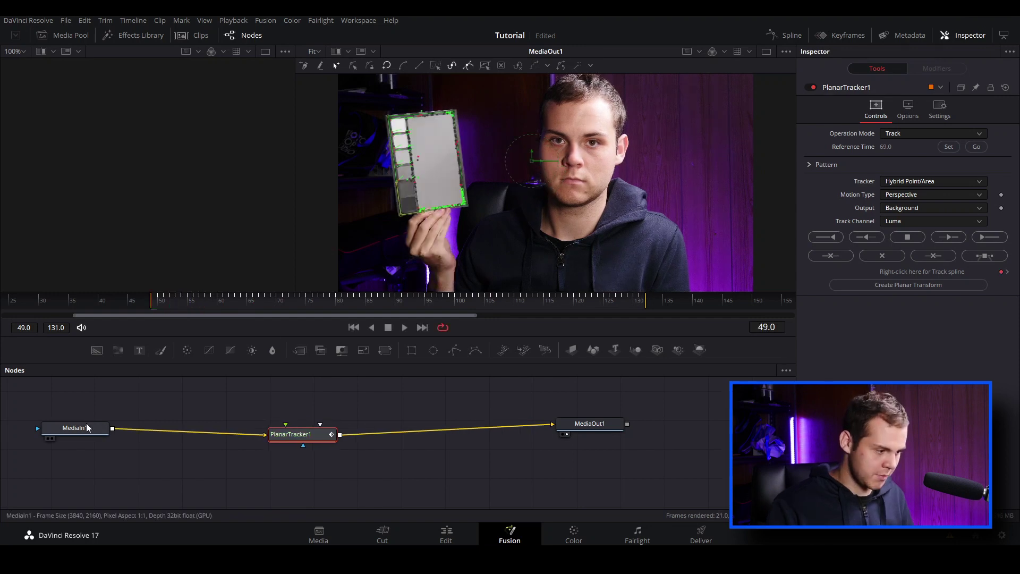
{"action": "left_click_drag", "start_coordinate": [87, 428], "coordinate": [92, 436]}
{"action": "left_click", "coordinate": [92, 436]}
{"action": "left_click", "coordinate": [72, 32]}
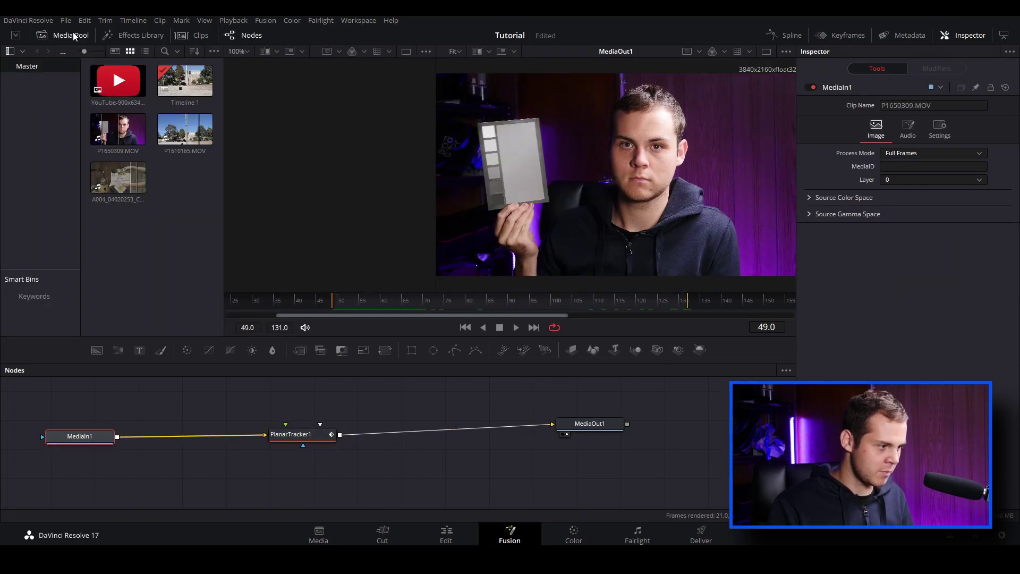
{"action": "left_click_drag", "start_coordinate": [120, 82], "coordinate": [172, 399]}
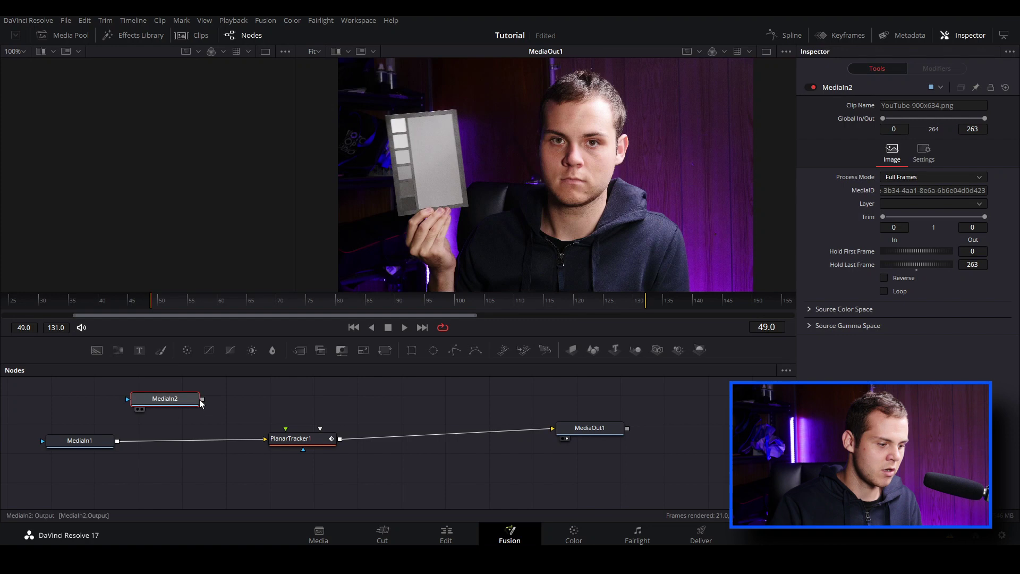
{"action": "left_click_drag", "start_coordinate": [203, 399], "coordinate": [321, 426]}
- Change the operation mode of PlanarTracker1 from tracking to Corner Pin
{"action": "left_click", "coordinate": [325, 458]}
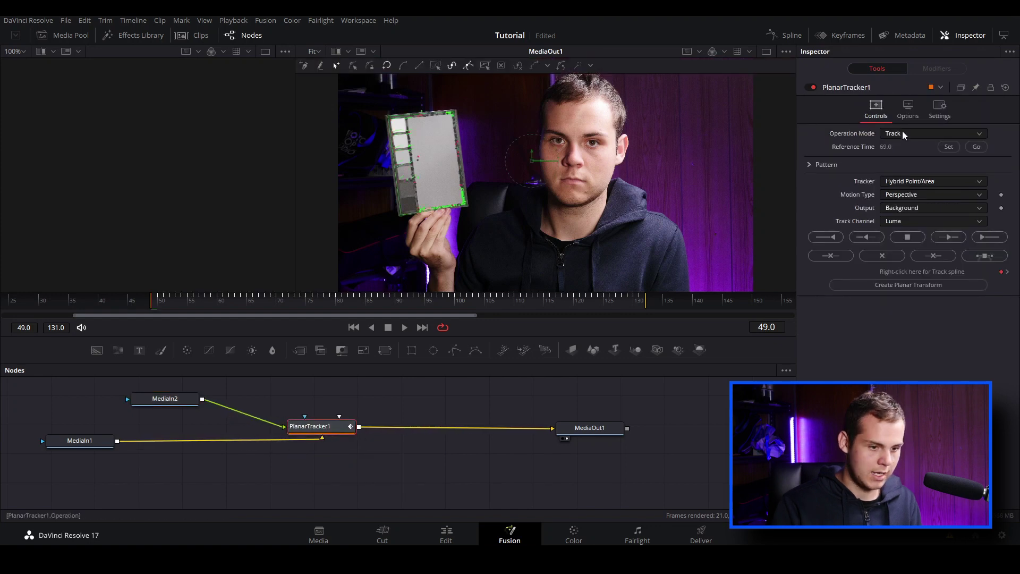
{"action": "left_click", "coordinate": [903, 134]}
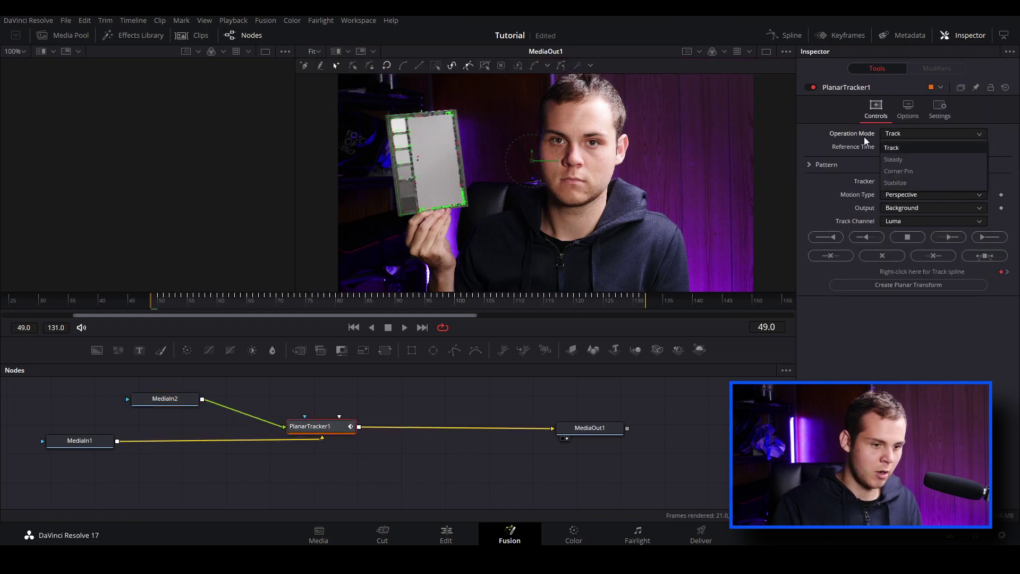
{"action": "left_click", "coordinate": [911, 171]}
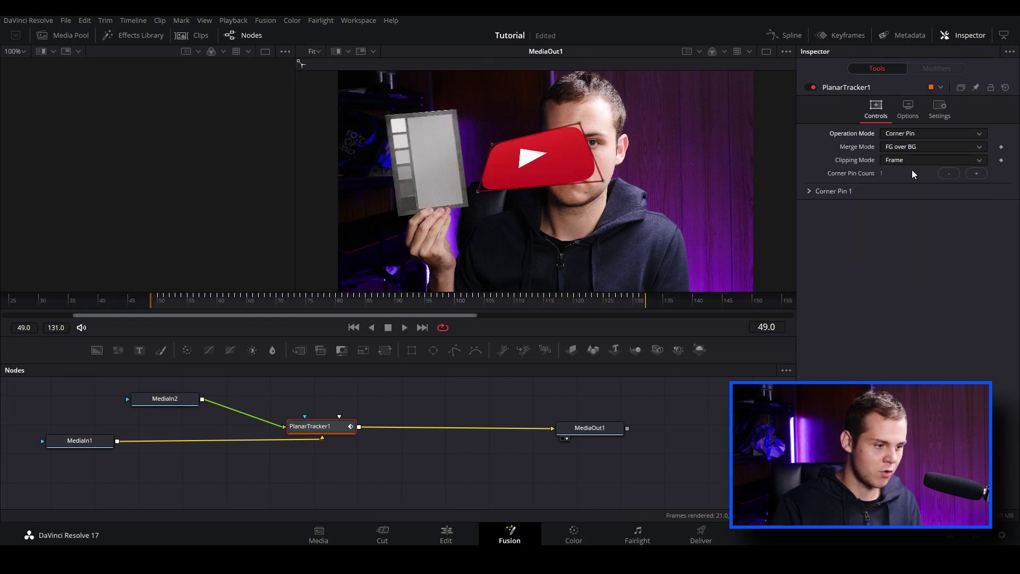
- Fit the four pins of the YouTube logo to the grey card's corners and play the clip to check the result
{"action": "left_click_drag", "start_coordinate": [492, 145], "coordinate": [384, 116]}
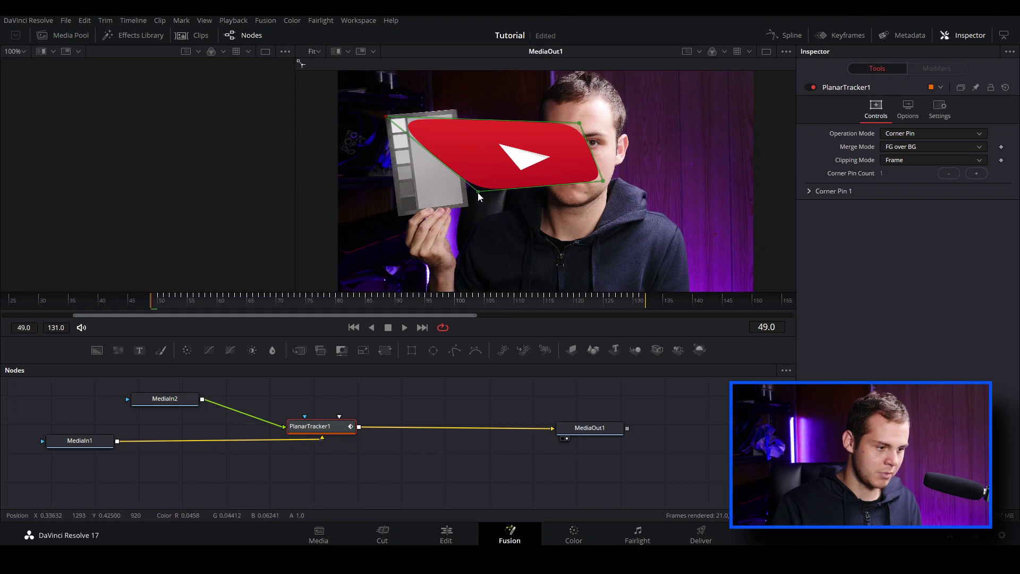
{"action": "left_click_drag", "start_coordinate": [477, 192], "coordinate": [401, 213]}
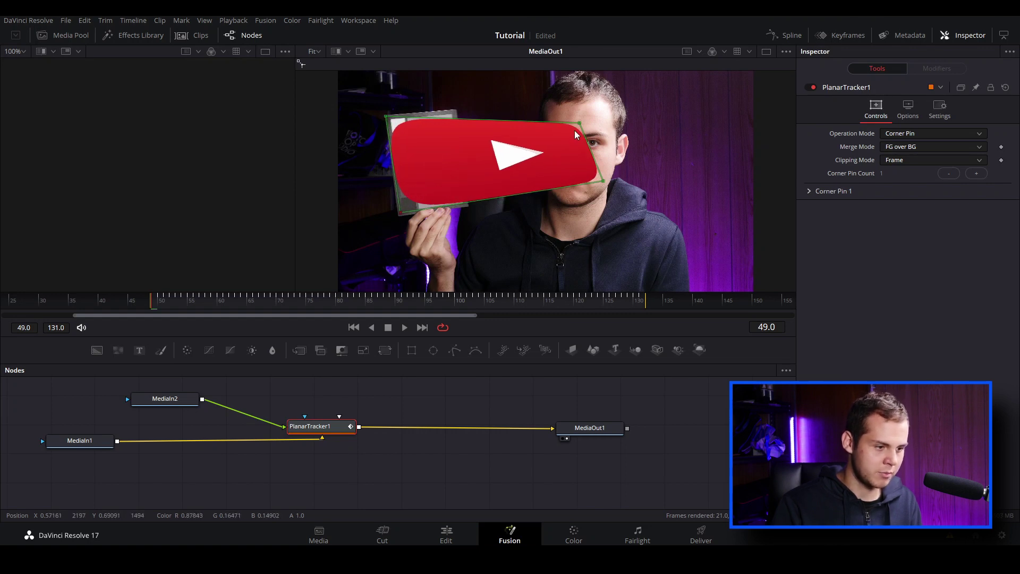
{"action": "left_click_drag", "start_coordinate": [580, 122], "coordinate": [455, 109]}
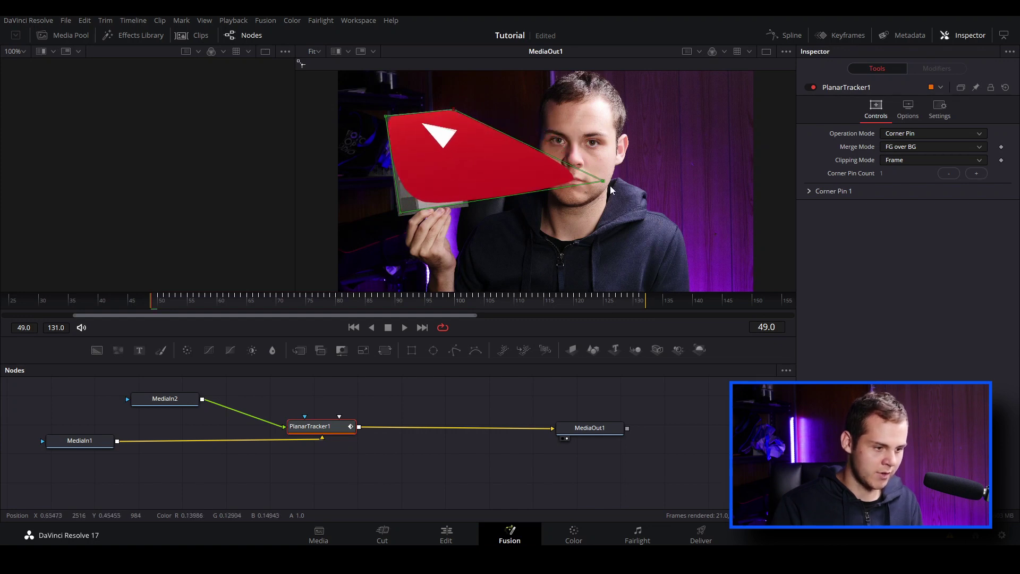
{"action": "left_click_drag", "start_coordinate": [601, 180], "coordinate": [464, 205]}
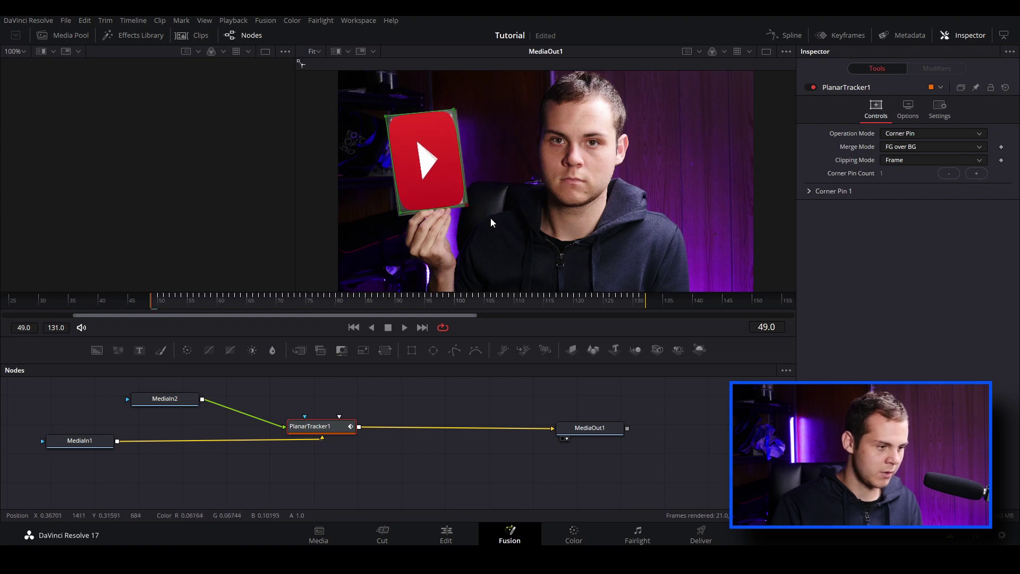
{"action": "left_click_drag", "start_coordinate": [185, 307], "coordinate": [246, 304]}
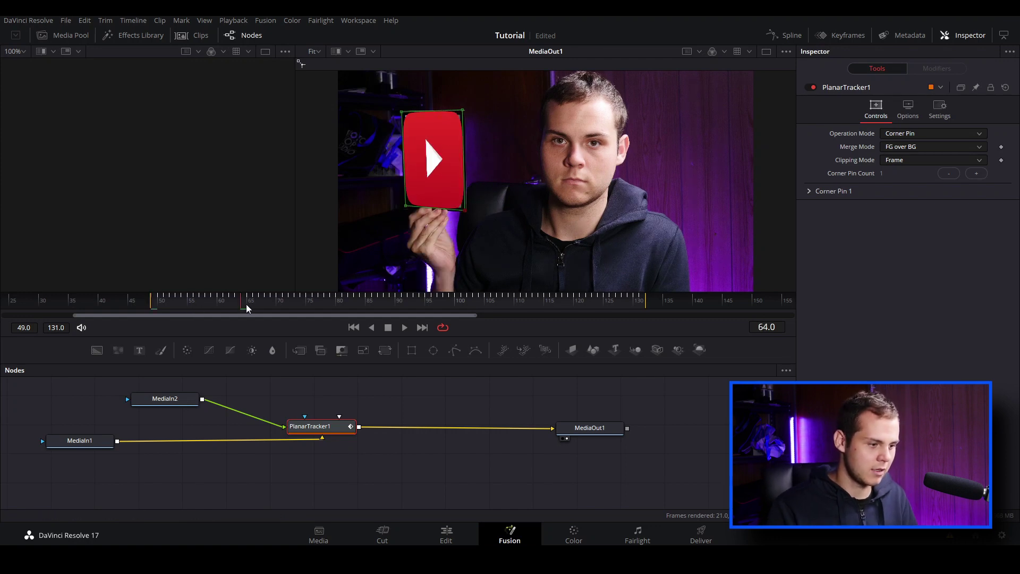
{"action": "key", "text": "space"}
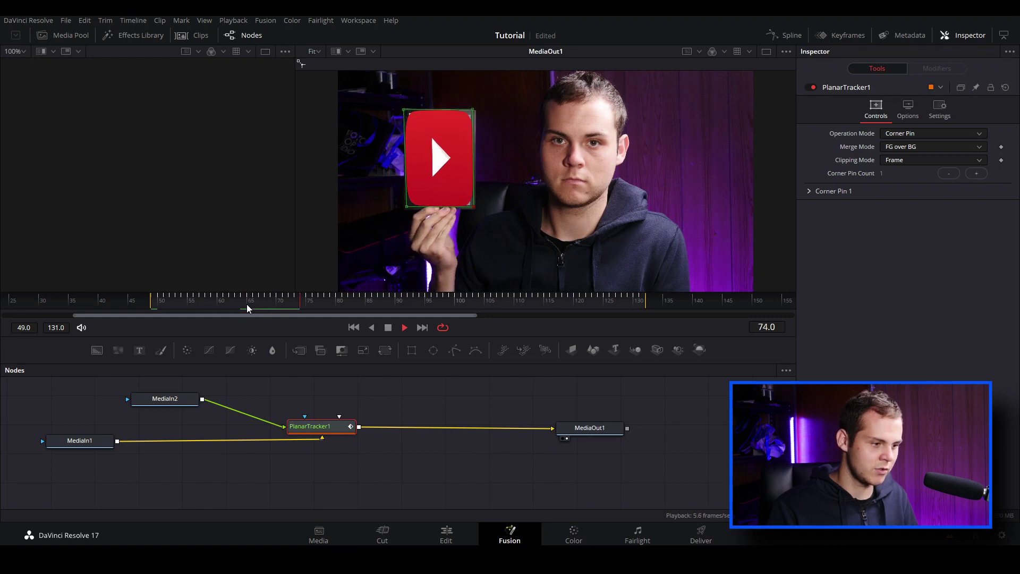
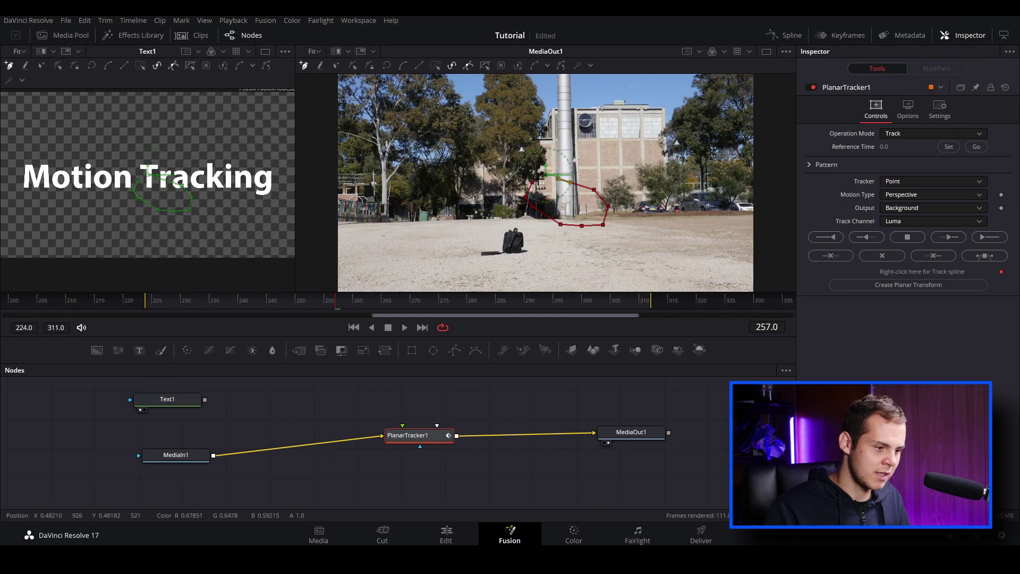
- Close the outline around the chimney base, set frame 257 as reference time, and set the Motion Type to Translation, Rotation
{"action": "left_click", "coordinate": [533, 183]}
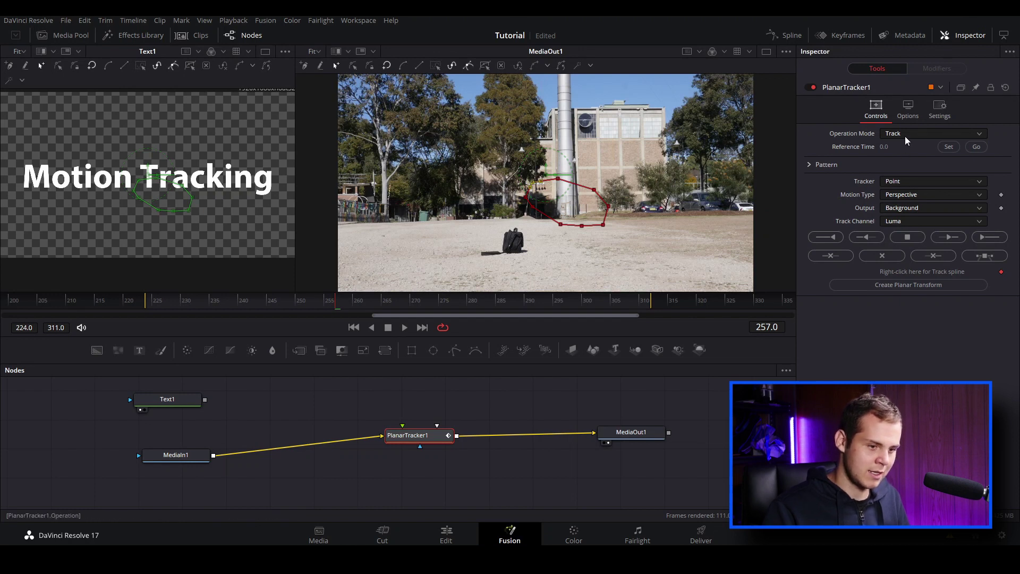
{"action": "left_click", "coordinate": [949, 151]}
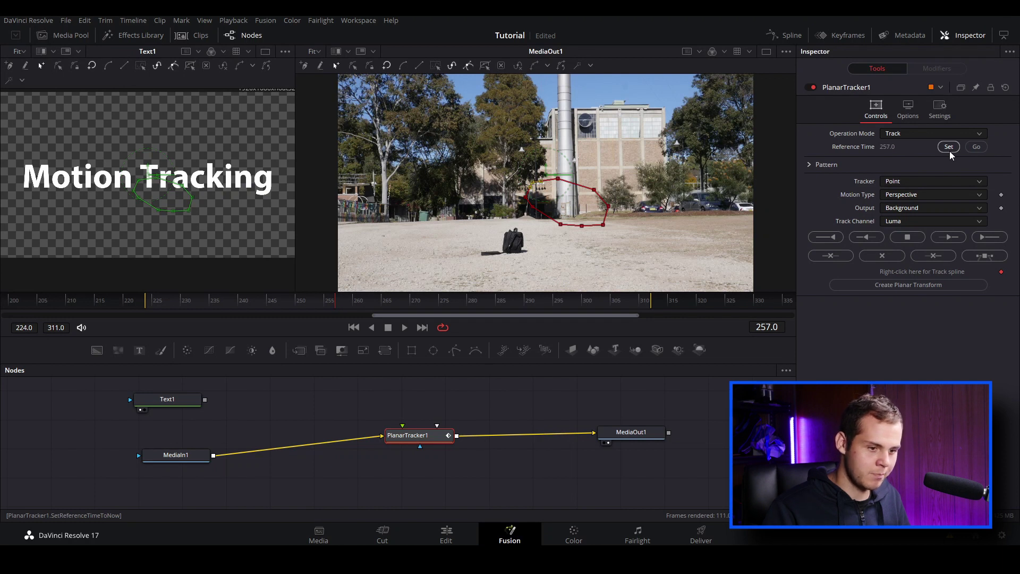
{"action": "left_click", "coordinate": [913, 195]}
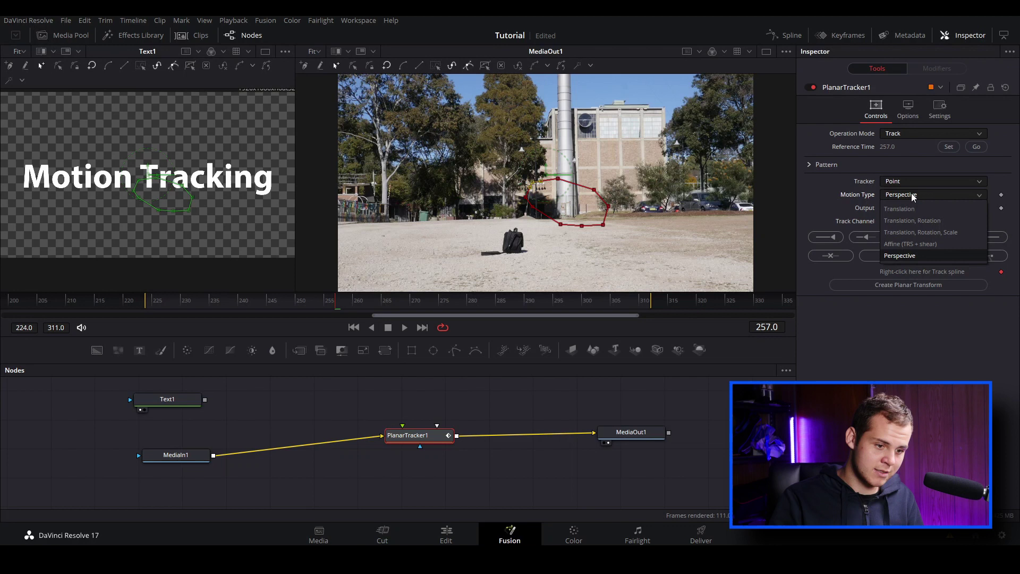
{"action": "left_click", "coordinate": [907, 224]}
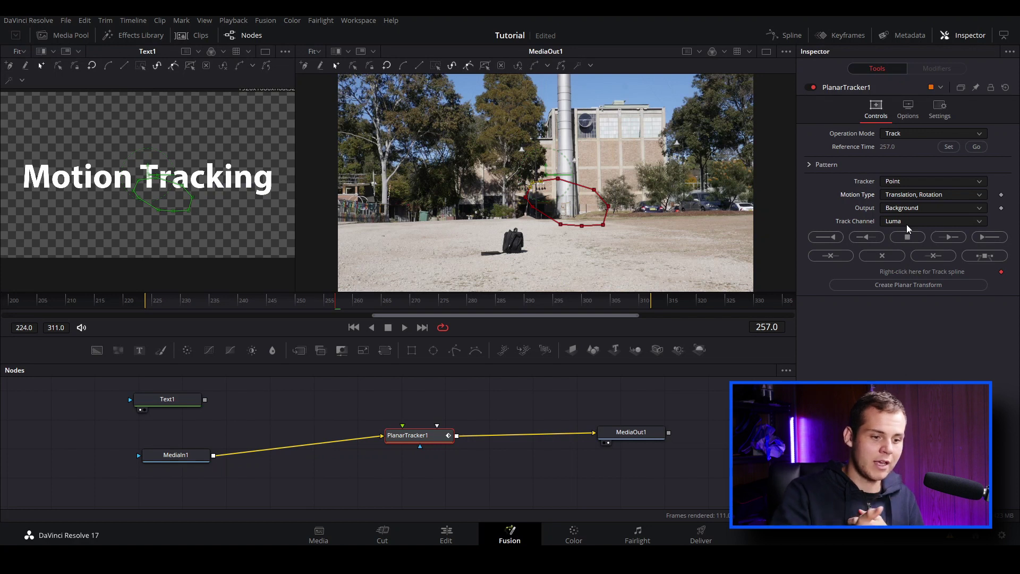
{"action": "left_click", "coordinate": [941, 192]}
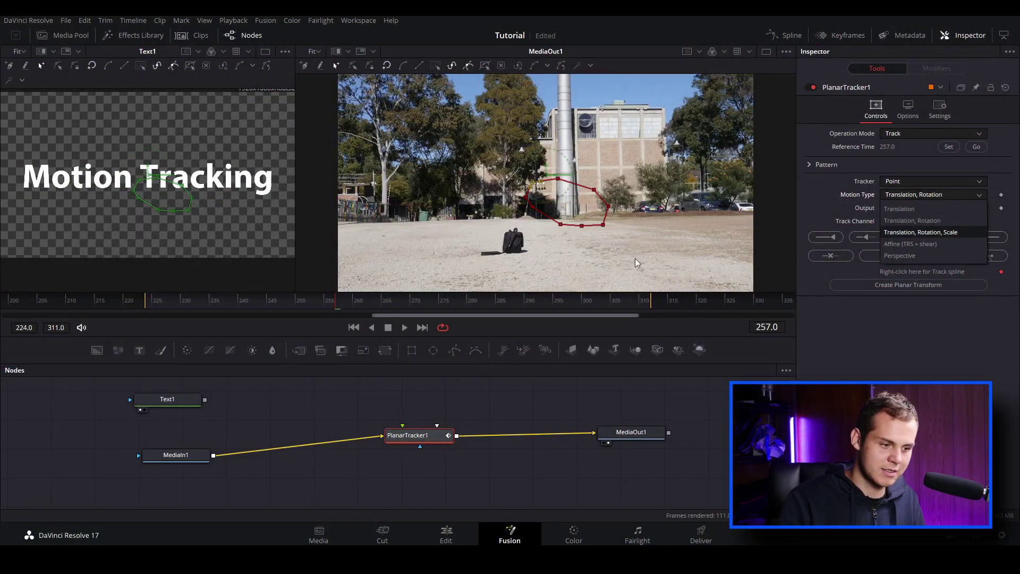
{"action": "left_click", "coordinate": [911, 220]}
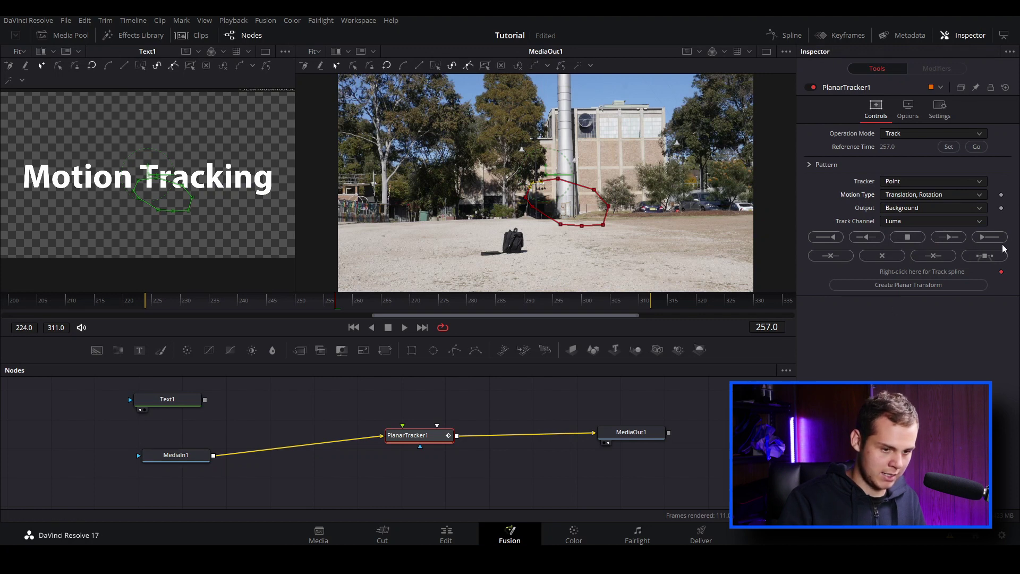
- Track the outlined area forward to the clip's end, then return to frame 257 and track backward to the clip's start
{"action": "left_click", "coordinate": [994, 239]}
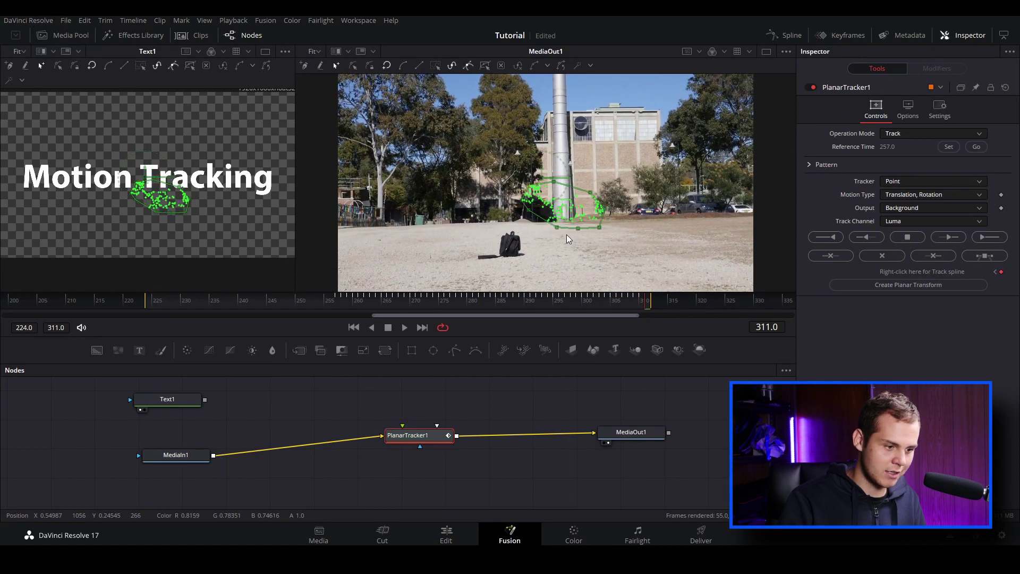
{"action": "left_click", "coordinate": [623, 307]}
{"action": "left_click_drag", "start_coordinate": [624, 309], "coordinate": [507, 310]}
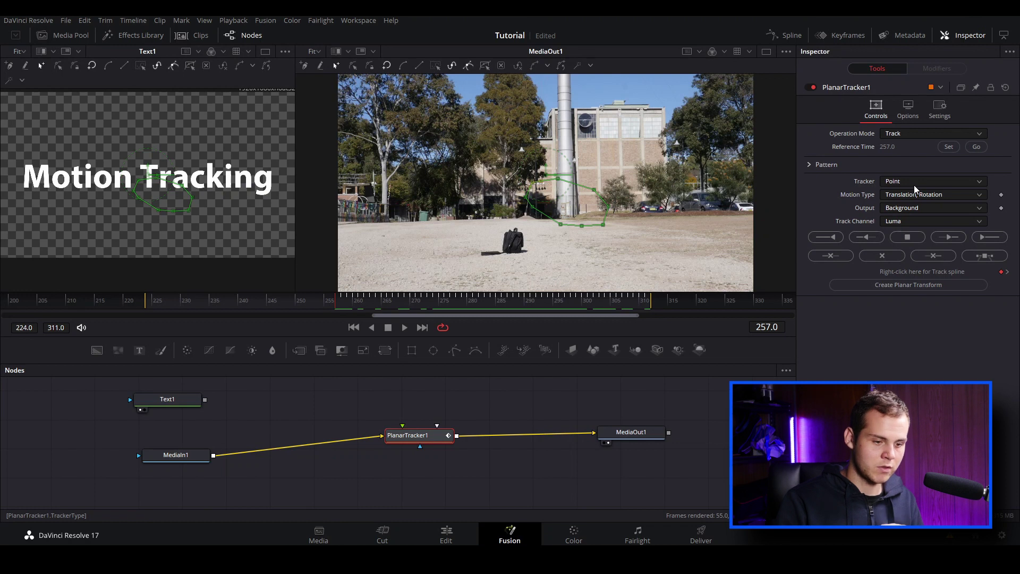
{"action": "left_click", "coordinate": [832, 243]}
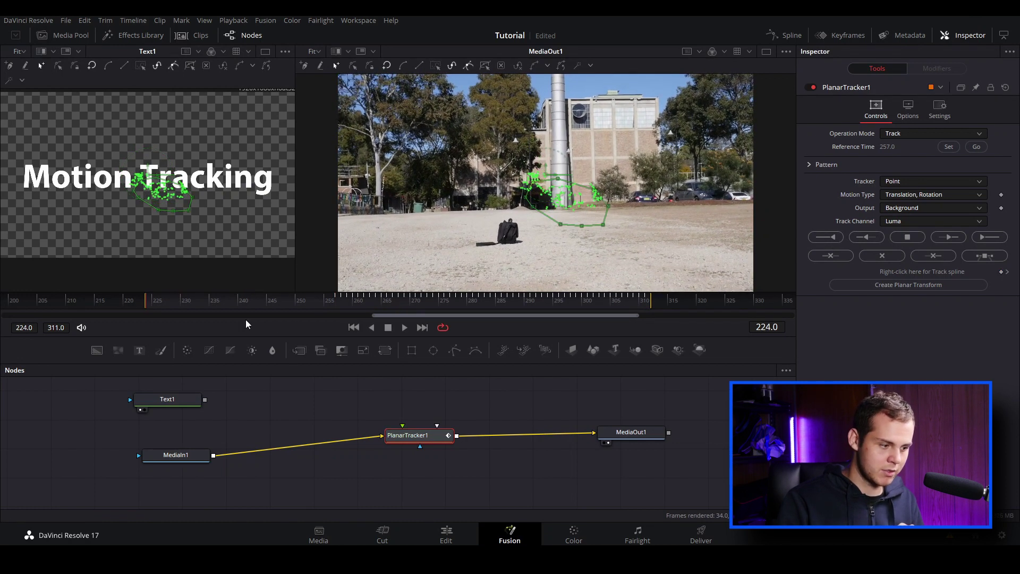
- Create a planar transform from PlanarTracker1, place it above the main node chain, and move the tracker closer to MediaIn1
{"action": "left_click_drag", "start_coordinate": [409, 440], "coordinate": [418, 449]}
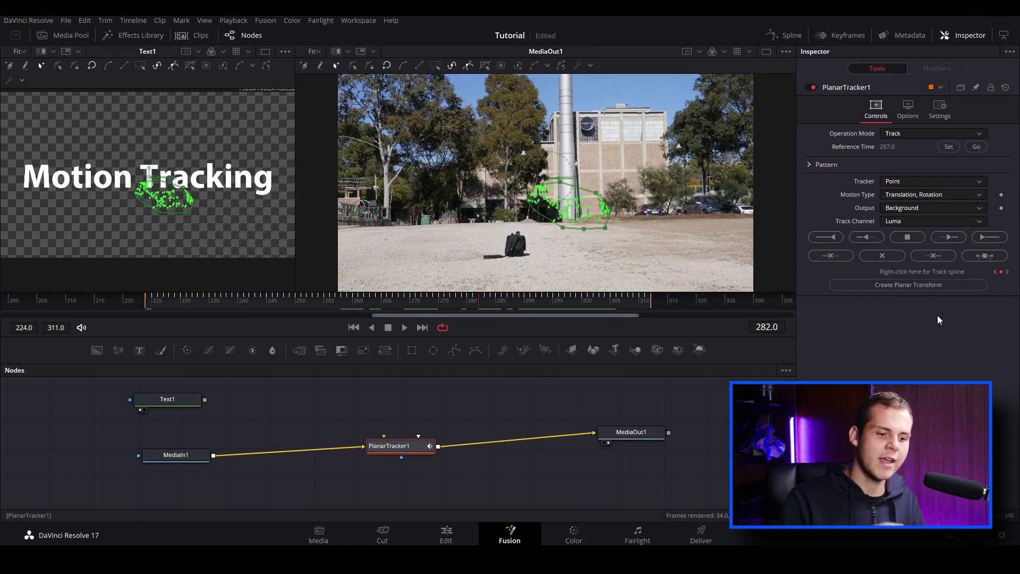
{"action": "left_click", "coordinate": [917, 288]}
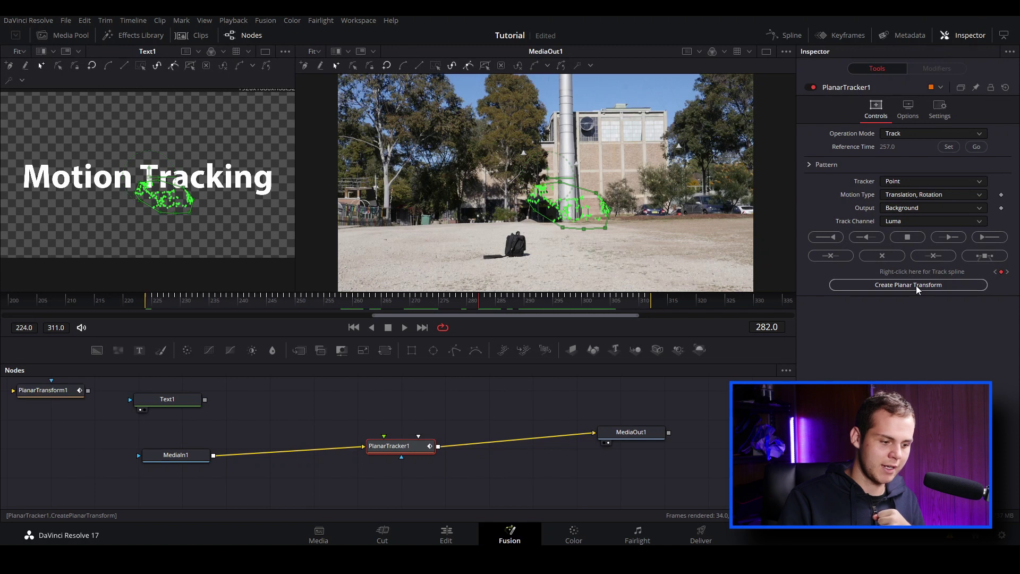
{"action": "left_click_drag", "start_coordinate": [55, 392], "coordinate": [428, 404]}
{"action": "left_click_drag", "start_coordinate": [403, 453], "coordinate": [328, 460]}
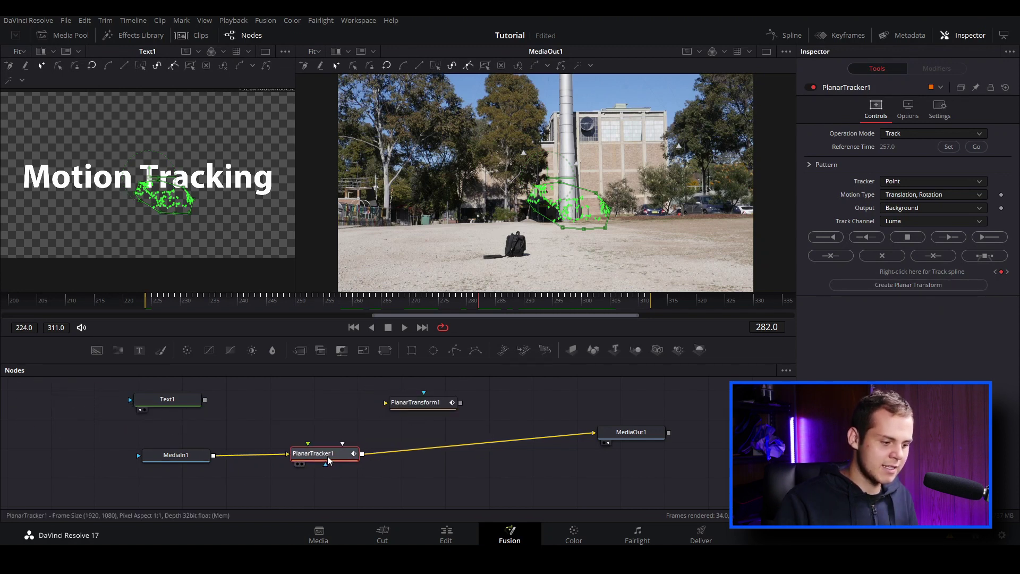
- Insert a Merge node between PlanarTracker1 and MediaOut1, and feed Text1 through PlanarTransform1 into its foreground
{"action": "left_click_drag", "start_coordinate": [299, 349], "coordinate": [479, 448]}
{"action": "left_click_drag", "start_coordinate": [188, 408], "coordinate": [257, 408]}
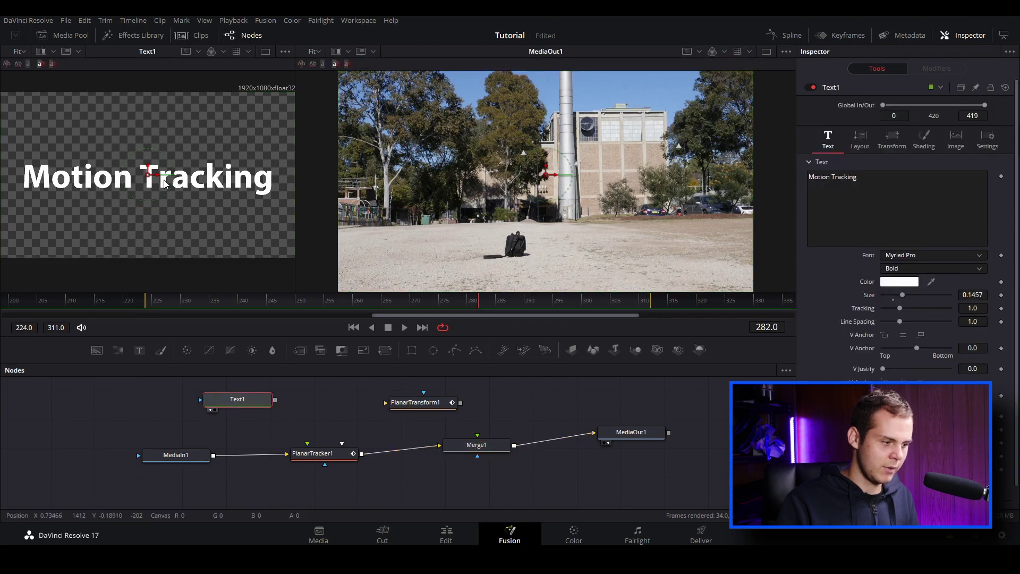
{"action": "left_click", "coordinate": [276, 400]}
{"action": "left_click_drag", "start_coordinate": [370, 414], "coordinate": [392, 408]}
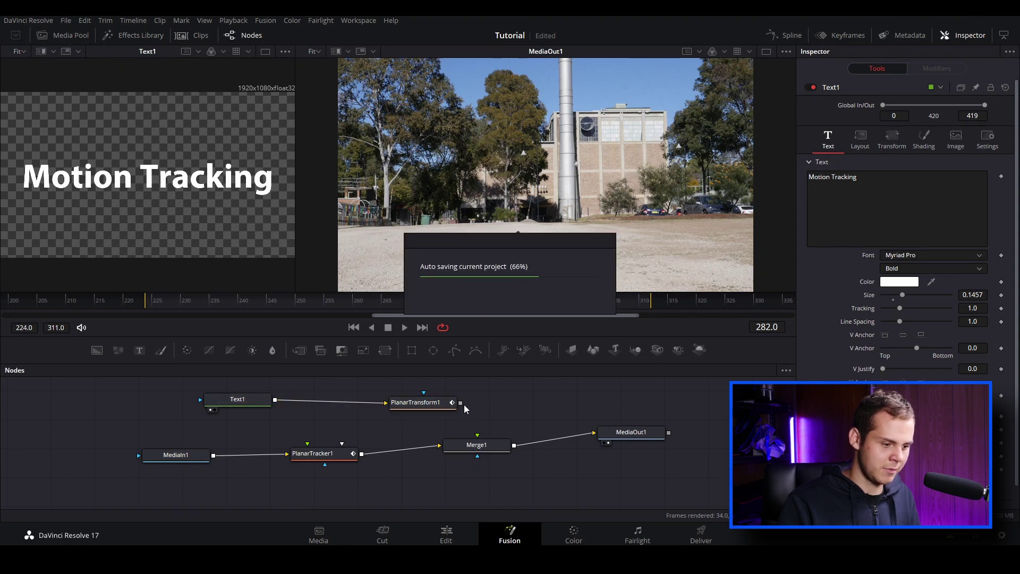
{"action": "left_click_drag", "start_coordinate": [462, 404], "coordinate": [478, 444]}
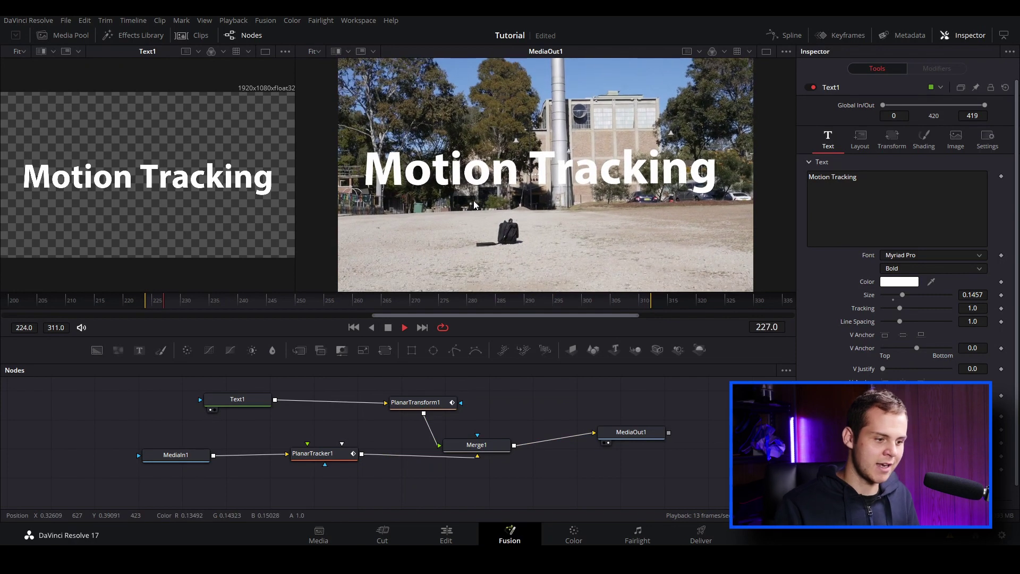
- Play and scrub through the clip to check how the Motion Tracking text follows the camera movement
{"action": "key", "text": "space"}
{"action": "left_click_drag", "start_coordinate": [276, 305], "coordinate": [662, 307]}
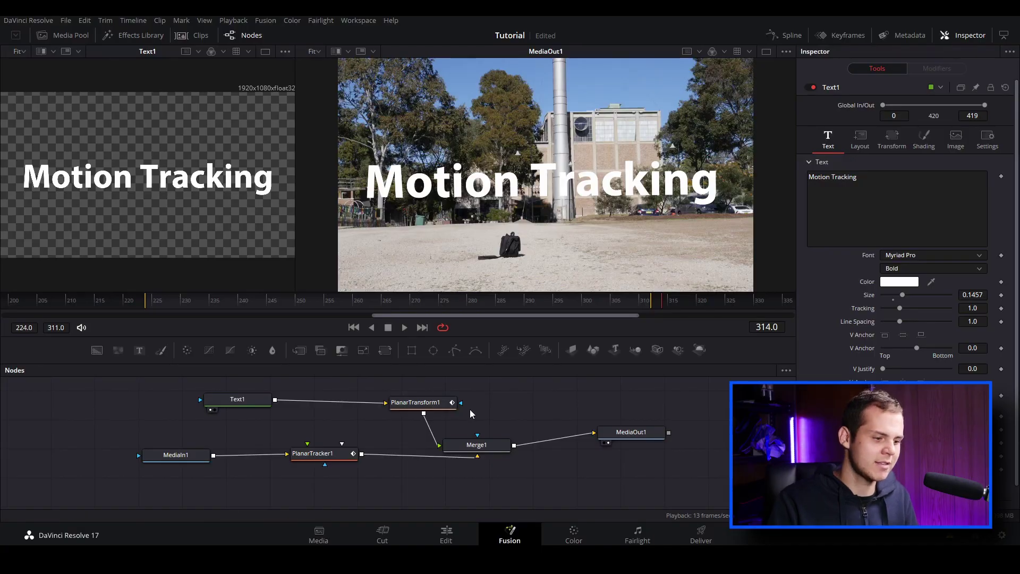
{"action": "key", "text": "space"}
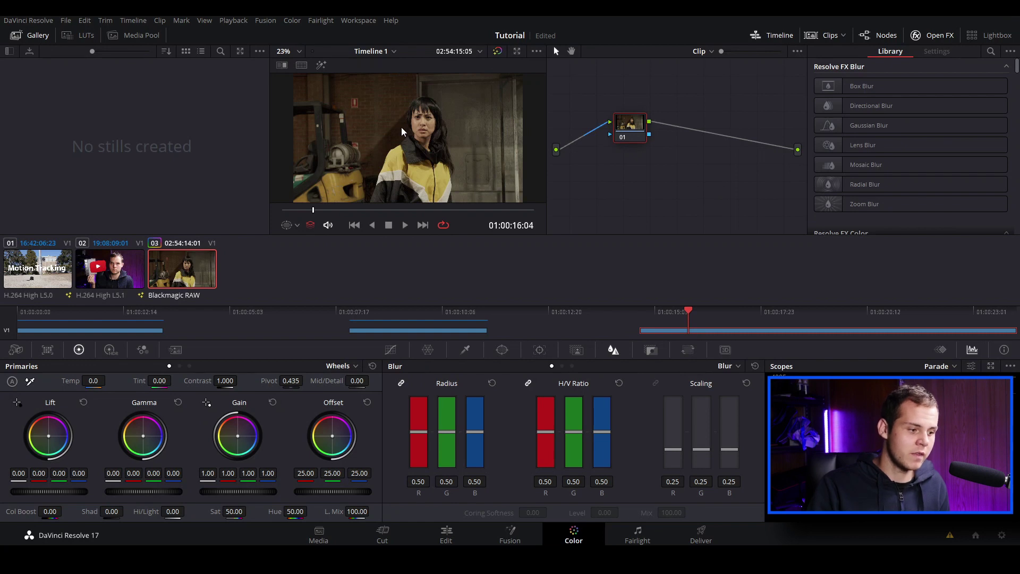
- Add a corrector node after node 01 for the third clip and position it in the node graph
{"action": "right_click", "coordinate": [681, 157]}
{"action": "mouse_move", "coordinate": [737, 175]}
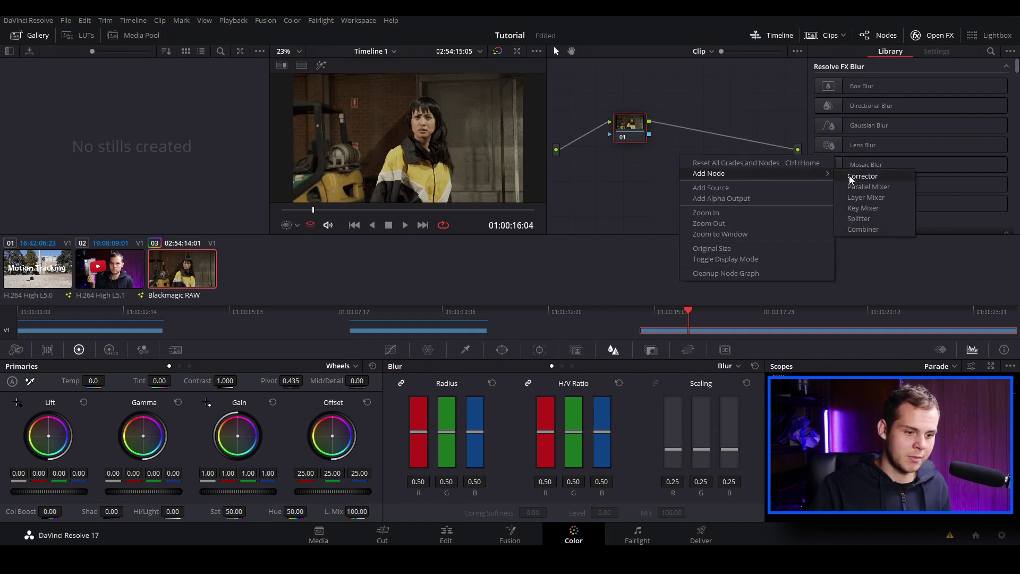
{"action": "left_click", "coordinate": [861, 178]}
{"action": "left_click_drag", "start_coordinate": [688, 162], "coordinate": [712, 141]}
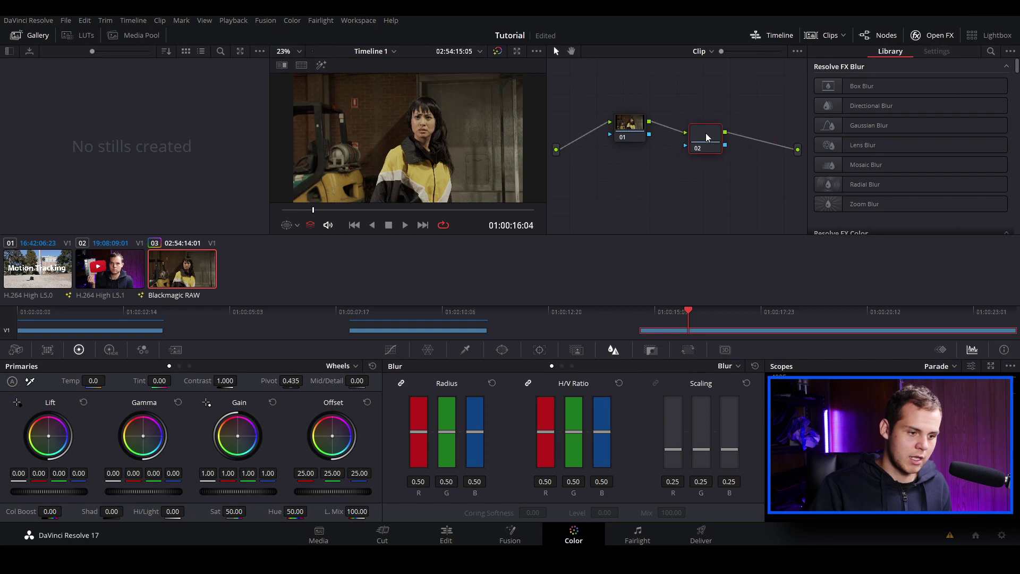
- Add a circular window on node 02 and, at the clip's first frame, fit it around the woman's face, size about 29, aspect about 39
{"action": "scroll", "coordinate": [414, 133], "scroll_direction": "down", "scroll_amount": 2}
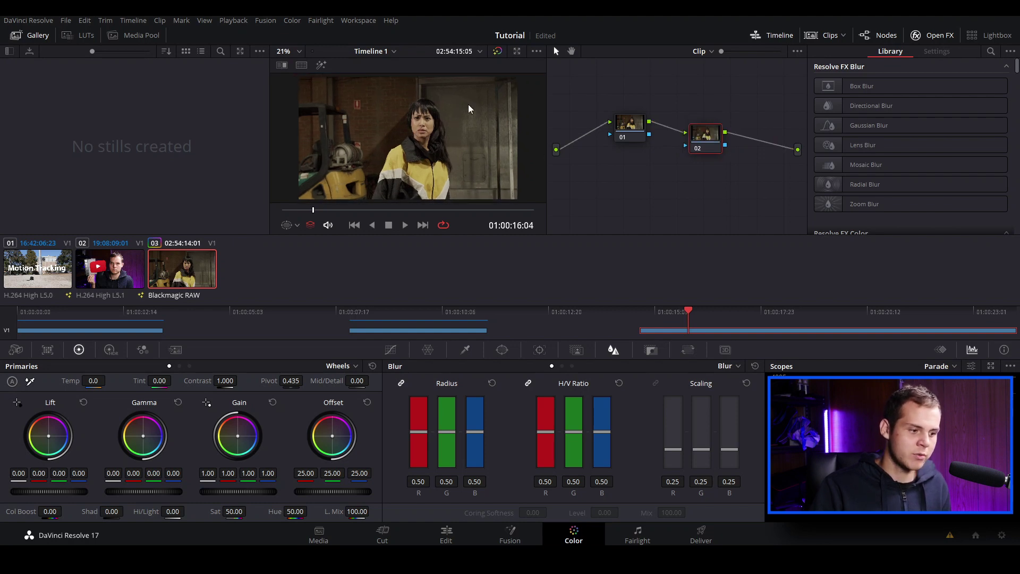
{"action": "scroll", "coordinate": [432, 165], "scroll_direction": "up", "scroll_amount": 2}
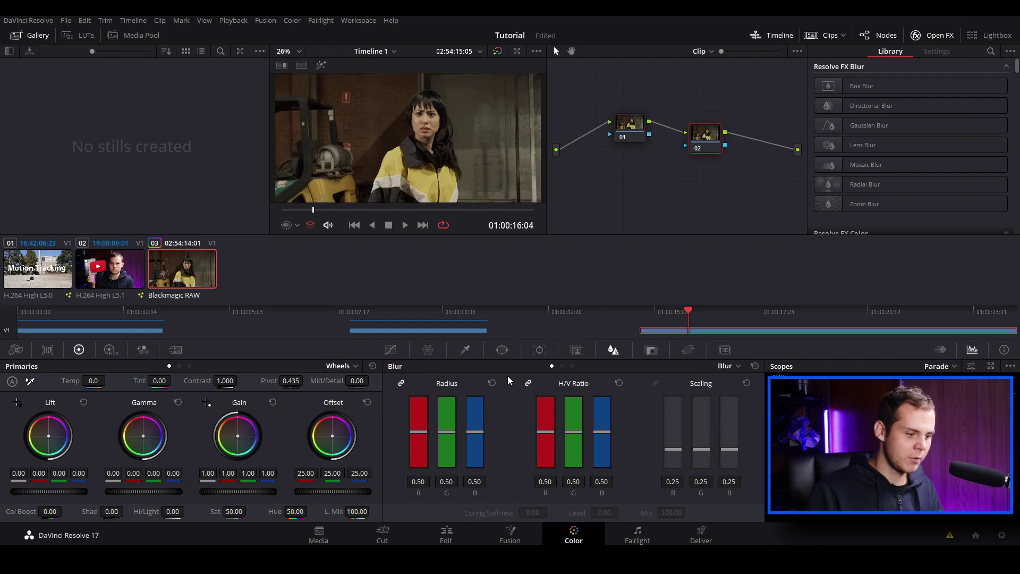
{"action": "left_click", "coordinate": [503, 350]}
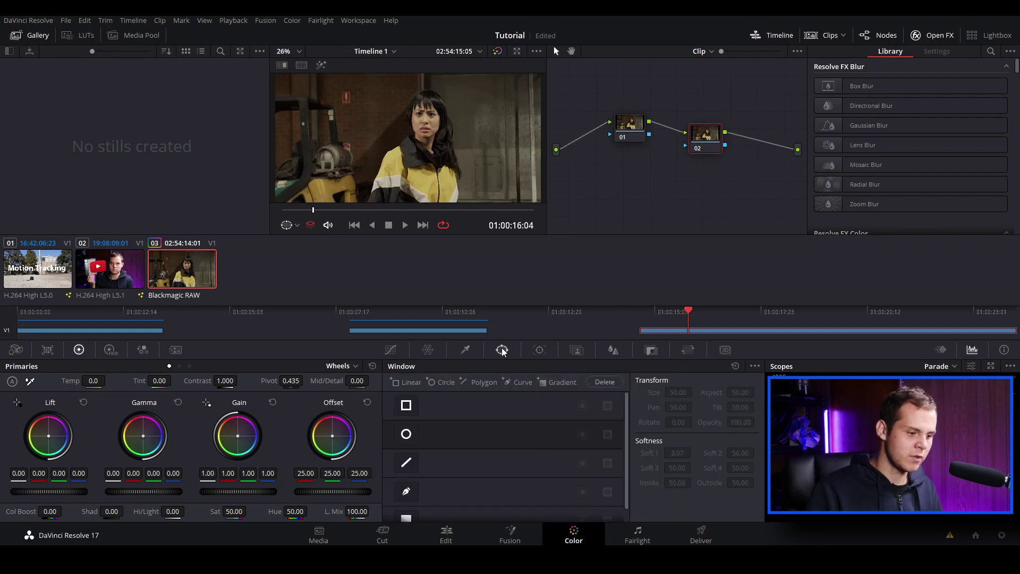
{"action": "left_click", "coordinate": [407, 434]}
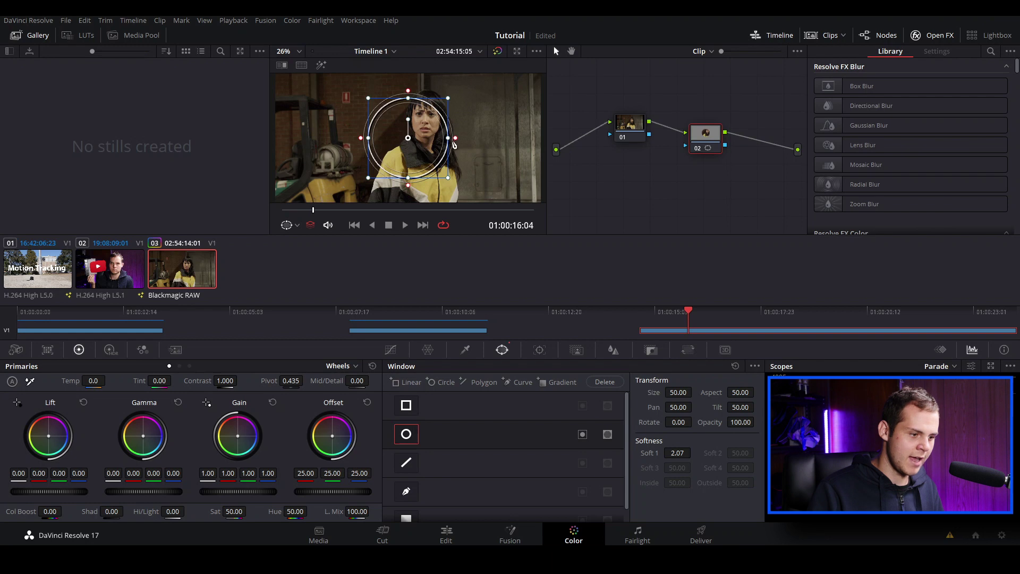
{"action": "left_click_drag", "start_coordinate": [454, 142], "coordinate": [439, 143]}
{"action": "left_click_drag", "start_coordinate": [314, 211], "coordinate": [280, 223]}
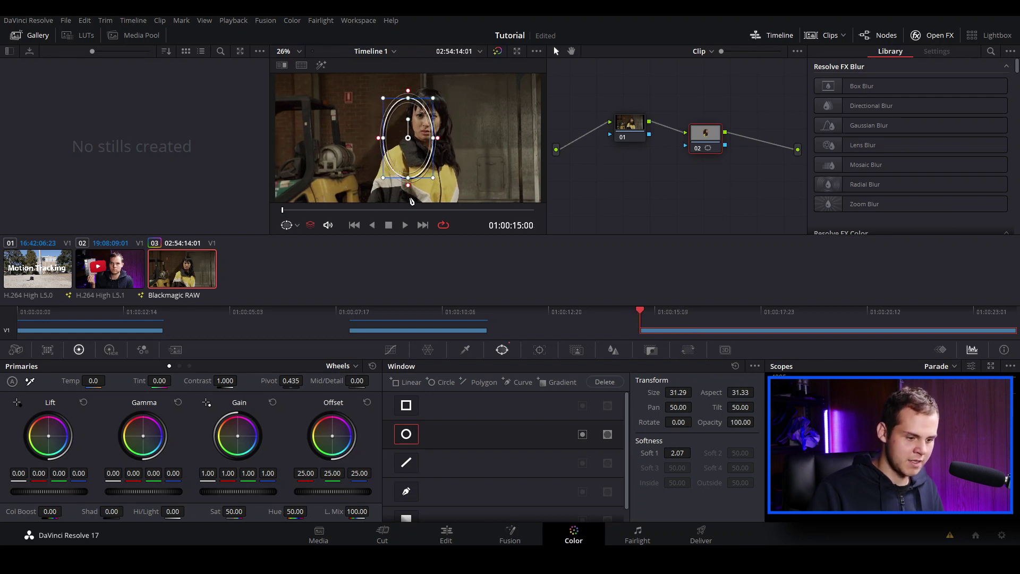
{"action": "mouse_move", "coordinate": [433, 97]}
{"action": "left_mouse_down"}
{"action": "mouse_move", "coordinate": [429, 124]}
{"action": "mouse_move", "coordinate": [438, 113]}
{"action": "mouse_move", "coordinate": [425, 85]}
{"action": "left_mouse_up"}
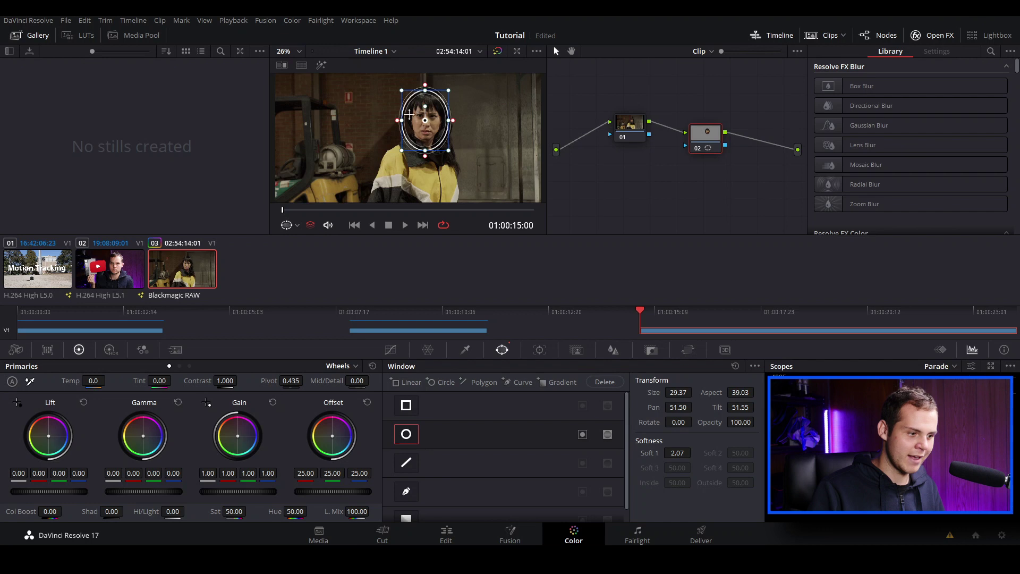
- Enlarge the circular window to about size 31, aspect 42, and track it forward through the clip with the Cloud Tracker
{"action": "left_click_drag", "start_coordinate": [397, 121], "coordinate": [397, 120]}
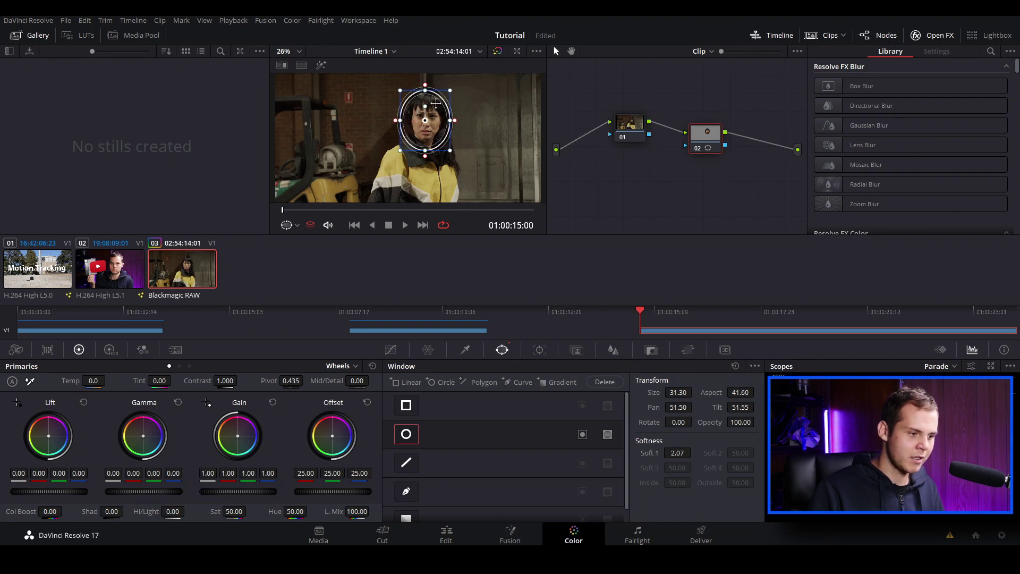
{"action": "left_click", "coordinate": [540, 352]}
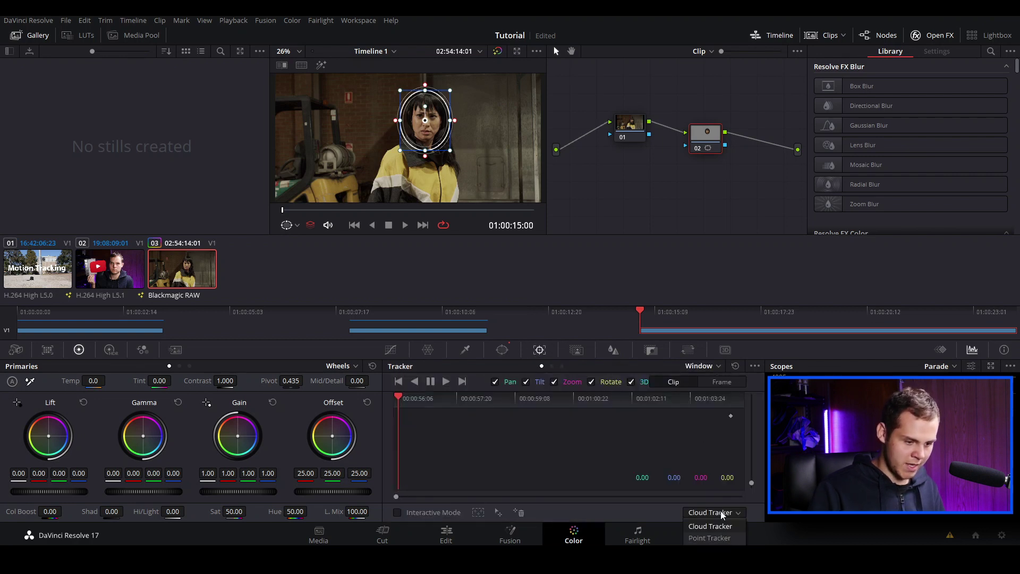
{"action": "left_click", "coordinate": [446, 382]}
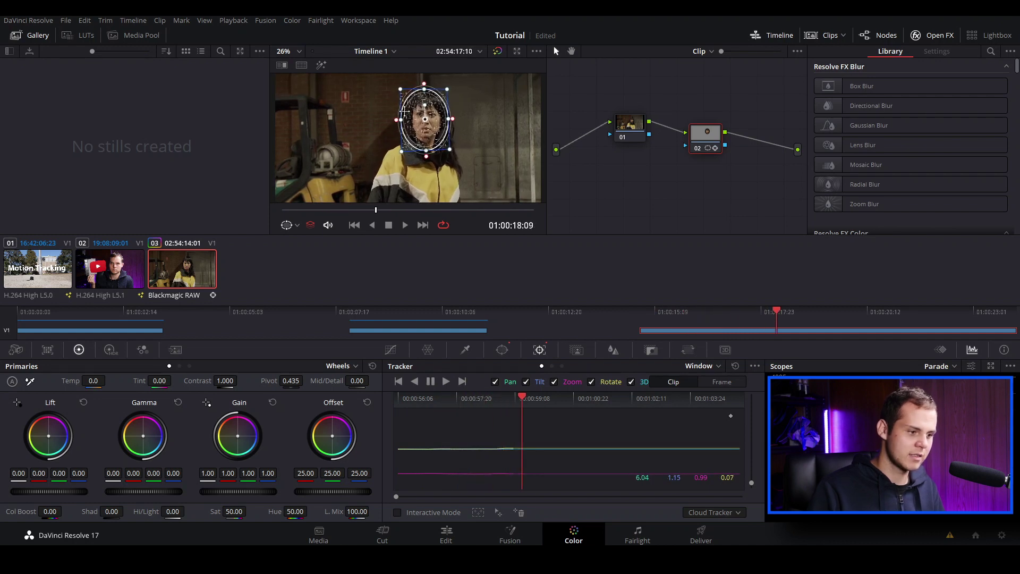
- Isolate the tracked face in the highlight view and raise the gamma on node 02 to 0.10
{"action": "left_click", "coordinate": [322, 65]}
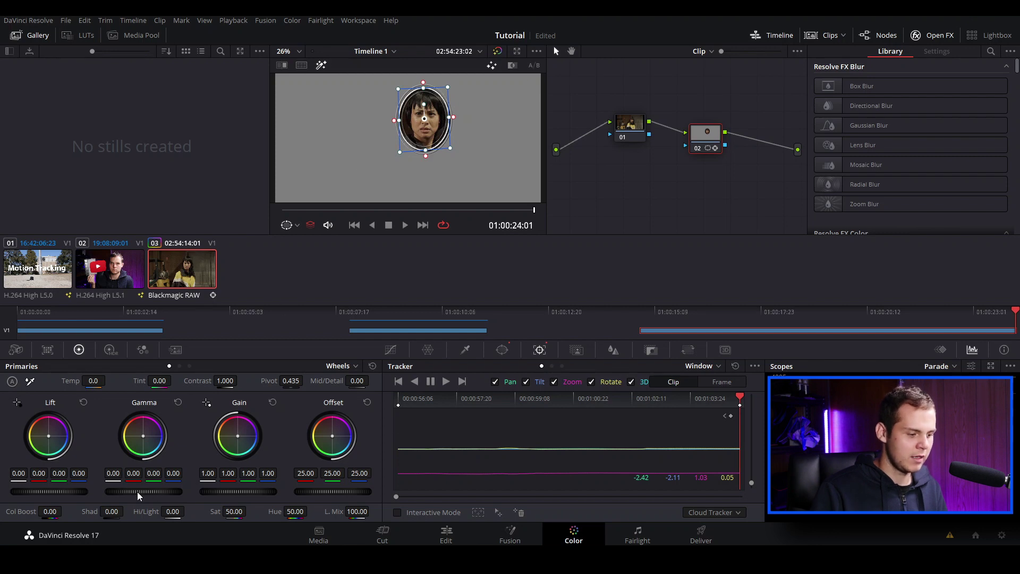
{"action": "left_click_drag", "start_coordinate": [143, 491], "coordinate": [159, 491]}
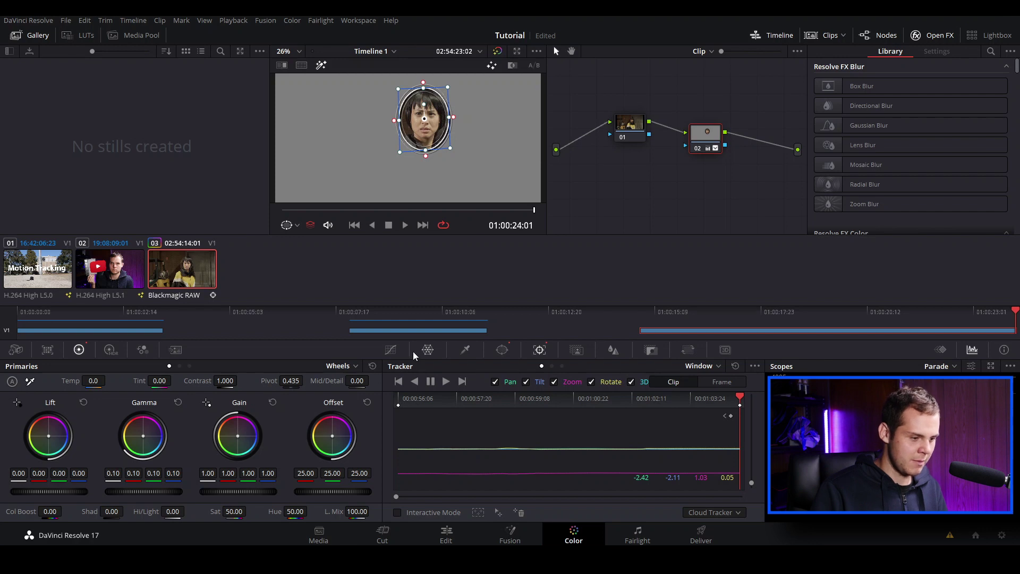
{"action": "left_click", "coordinate": [322, 65]}
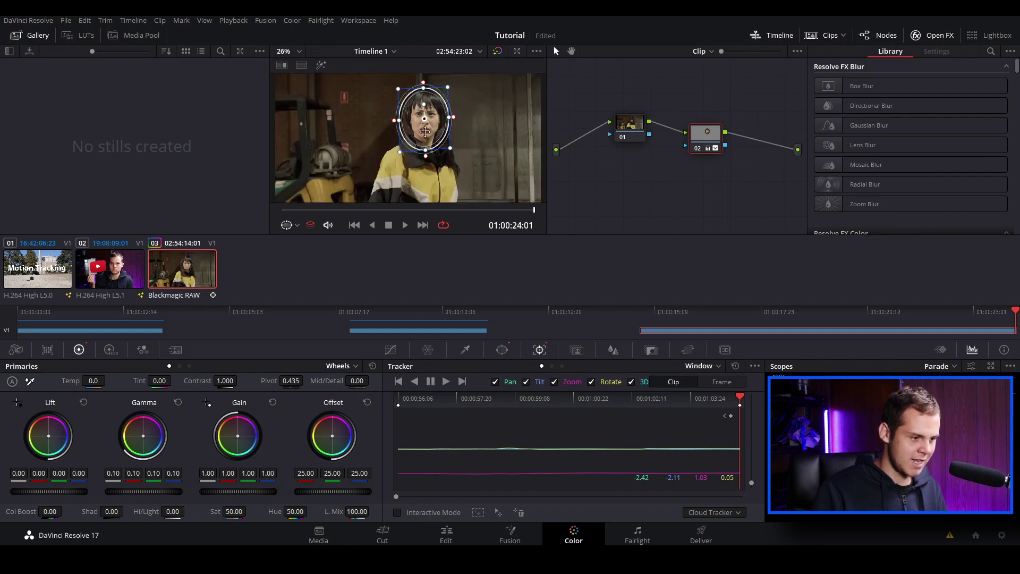
- Play the clip from its first frame, zoomed in on the face, to check the brightening inside the tracked window
{"action": "left_click", "coordinate": [630, 124]}
{"action": "scroll", "coordinate": [454, 81], "scroll_direction": "up", "scroll_amount": 3}
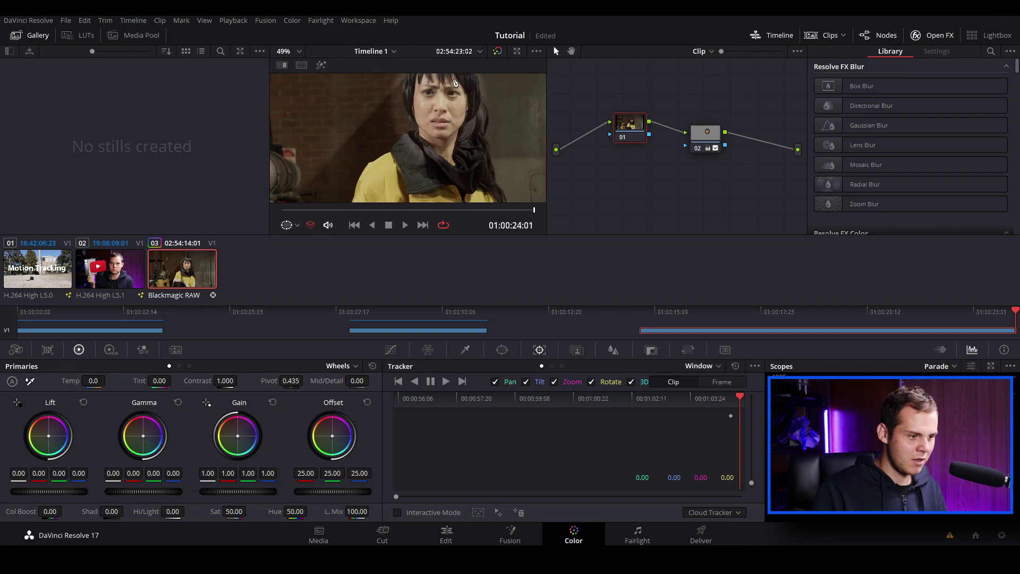
{"action": "left_click", "coordinate": [354, 226]}
{"action": "key", "text": "space"}
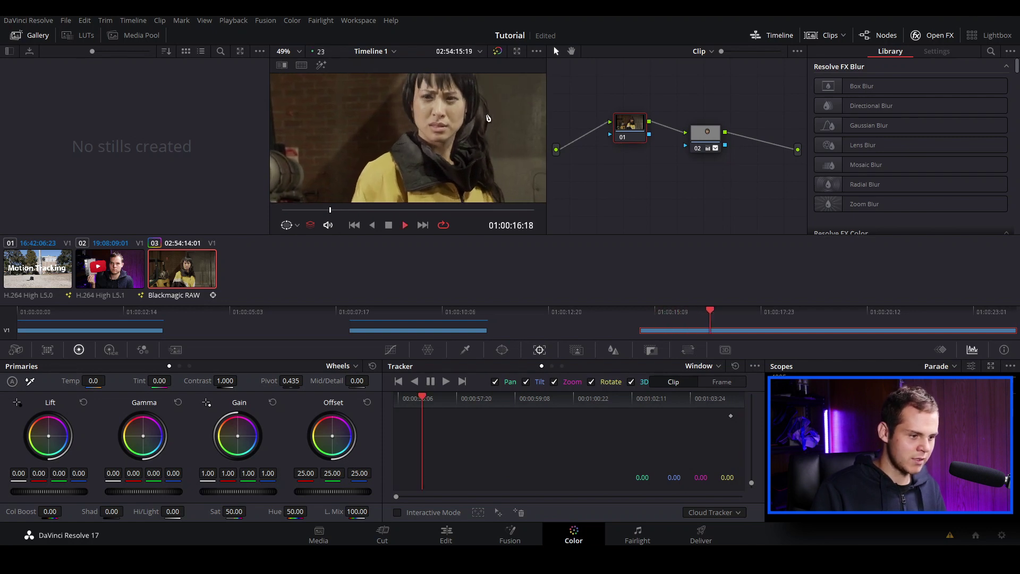
{"action": "key", "text": "space"}
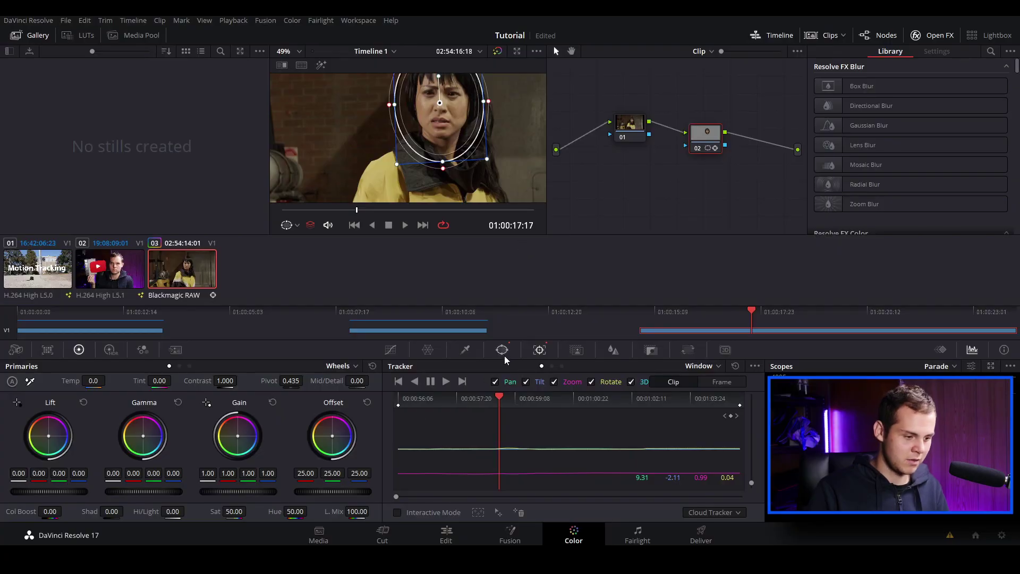
- Invert the circular window on node 02 and push the gamma towards blue, with red -0.18, green 0.02 and blue 0.63
{"action": "left_click", "coordinate": [503, 354]}
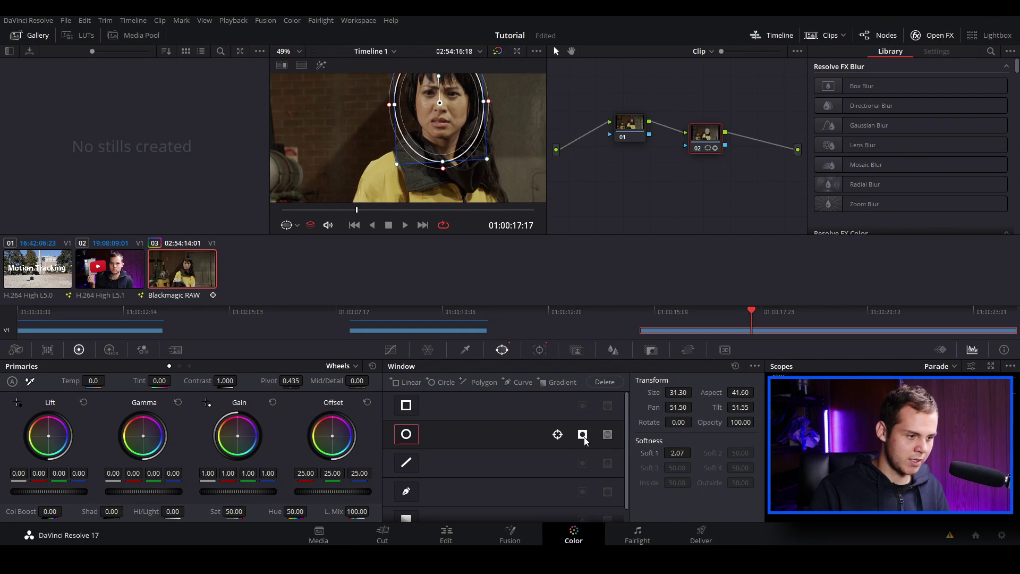
{"action": "left_click", "coordinate": [322, 65]}
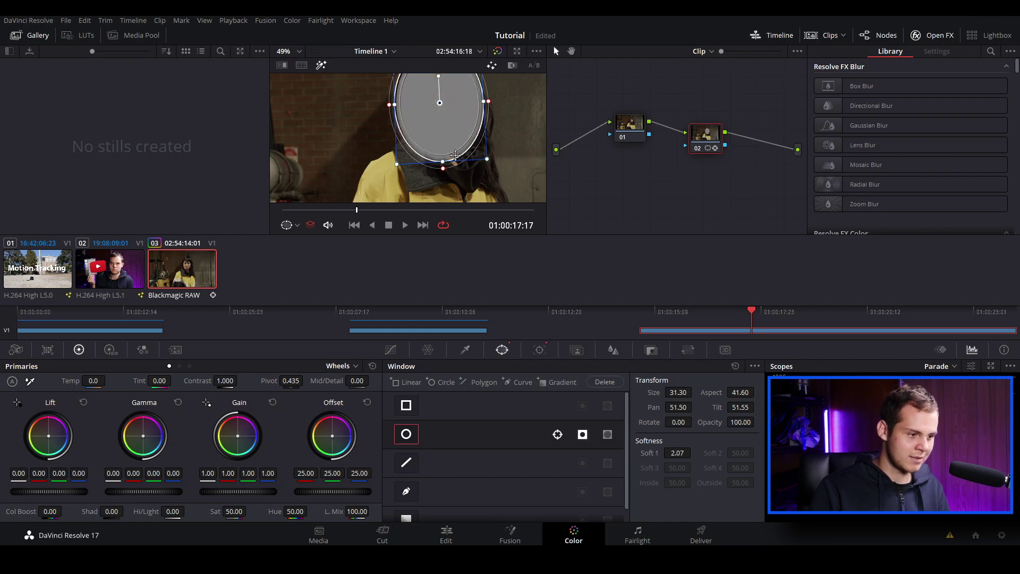
{"action": "scroll", "coordinate": [346, 78], "scroll_direction": "down", "scroll_amount": 2}
{"action": "scroll", "coordinate": [325, 167], "scroll_direction": "down", "scroll_amount": 1}
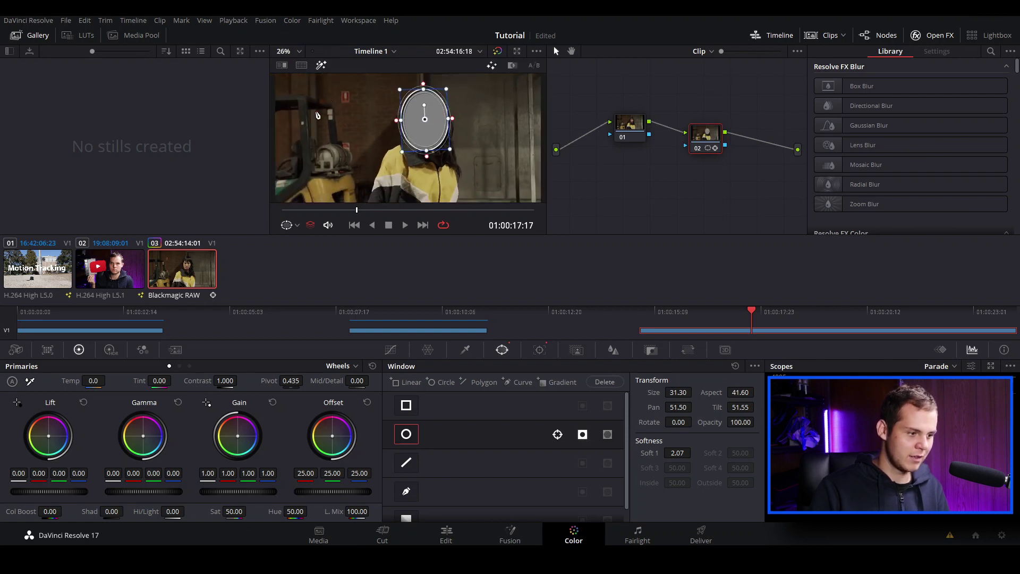
{"action": "left_click", "coordinate": [320, 69]}
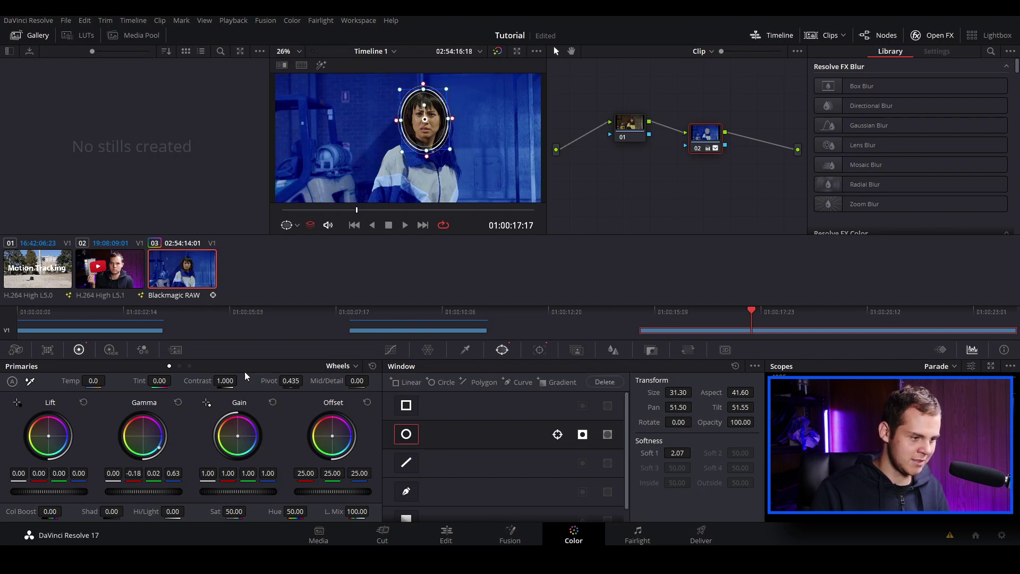
- Play the clip to check how the blue tint around the face follows the tracked window
{"action": "key", "text": "shift+semicolon"}
{"action": "key", "text": "space"}
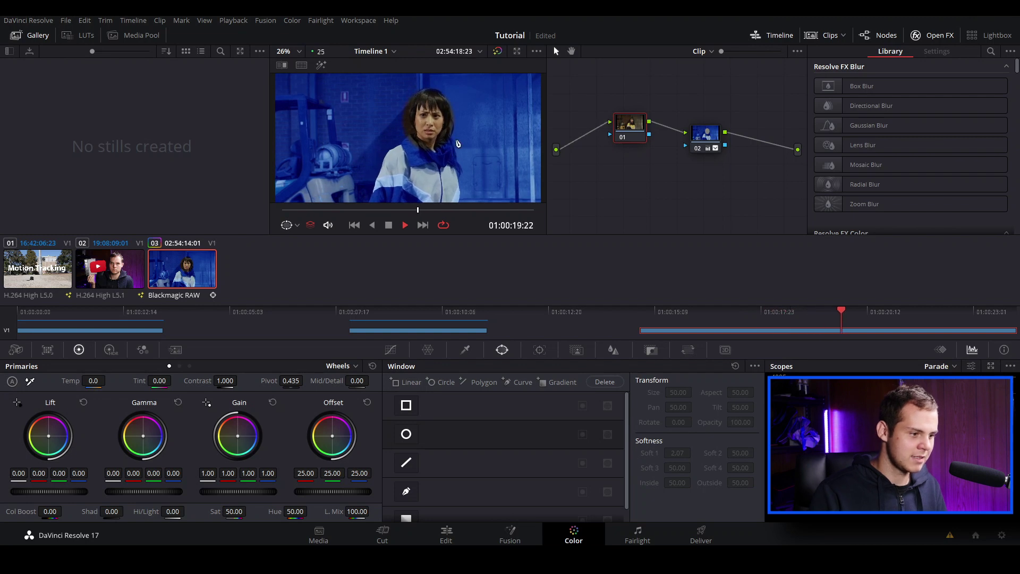
{"action": "key", "text": "space"}
- Reset the primaries on node 02 and turn off the inversion of its circular window
{"action": "left_click", "coordinate": [708, 142]}
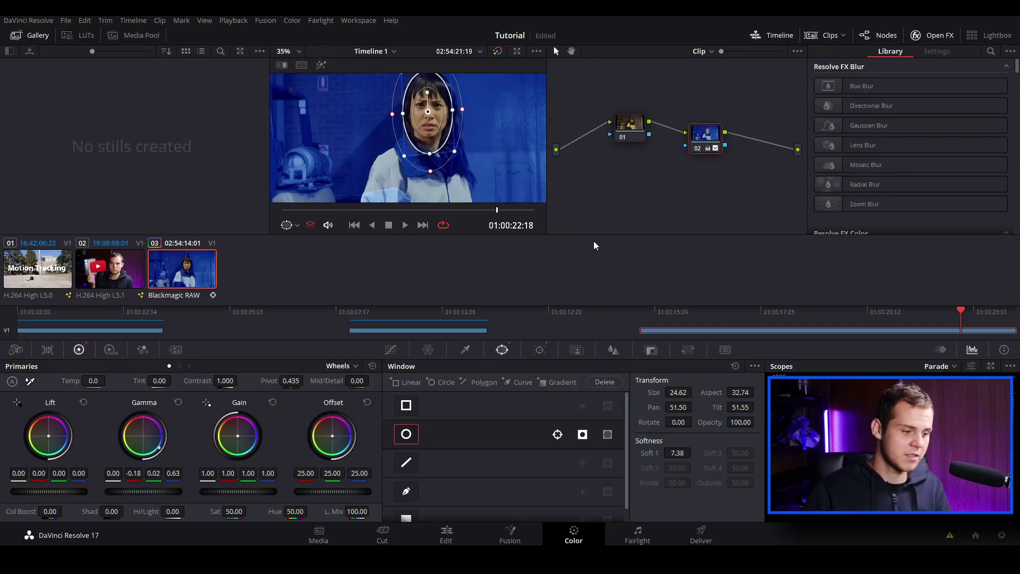
{"action": "left_click", "coordinate": [375, 368]}
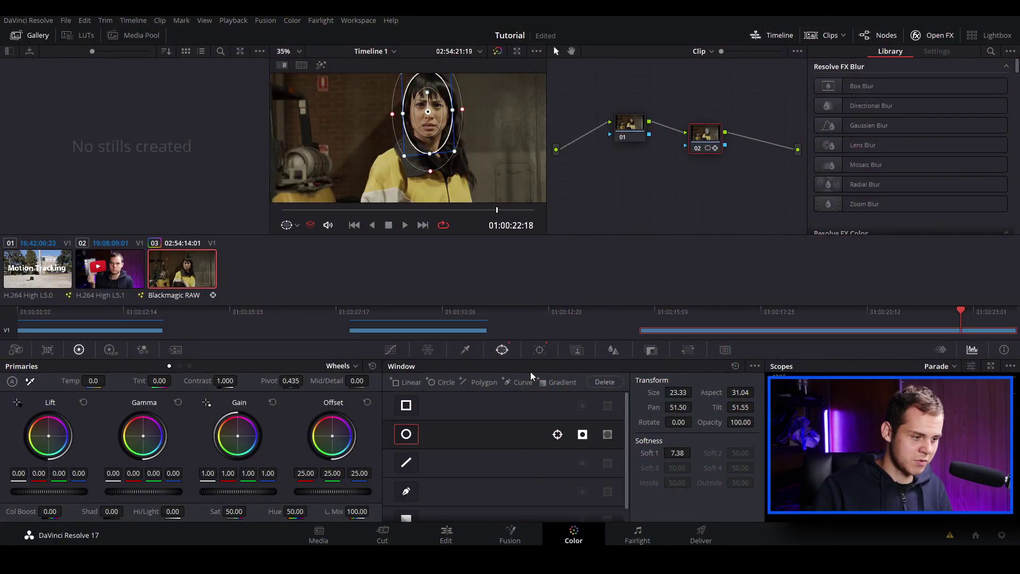
{"action": "left_click", "coordinate": [583, 436]}
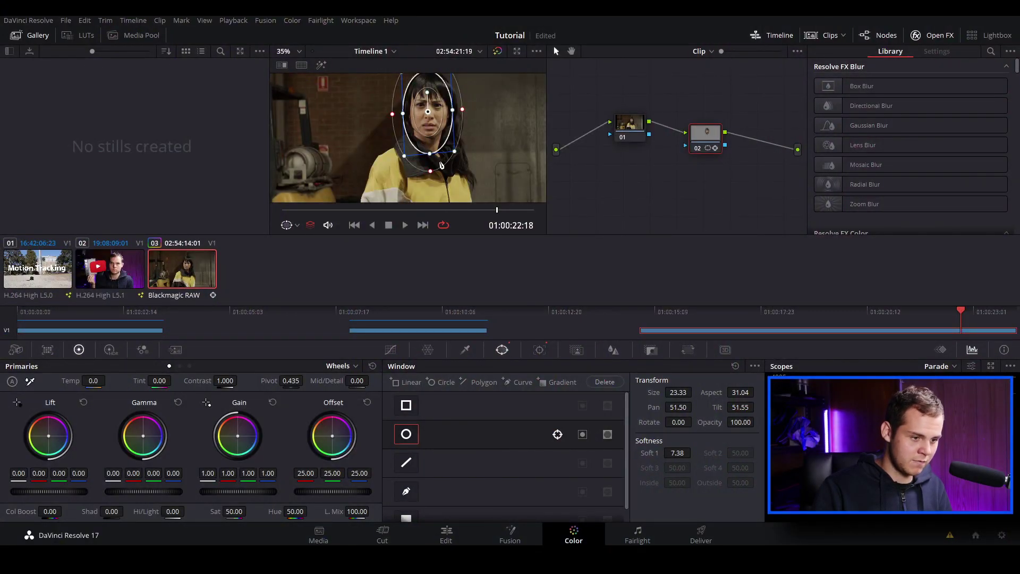
- Reduce the circular window's edge softness to about 2.3 while checking the mask in the highlight view
{"action": "left_click", "coordinate": [321, 64]}
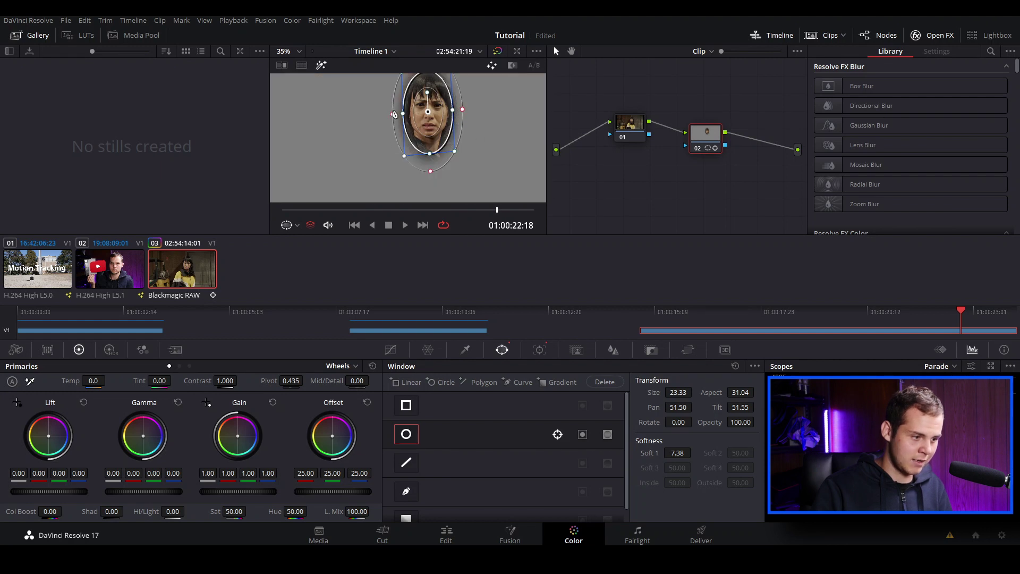
{"action": "left_click_drag", "start_coordinate": [394, 117], "coordinate": [400, 113]}
{"action": "key", "text": "shift+h"}
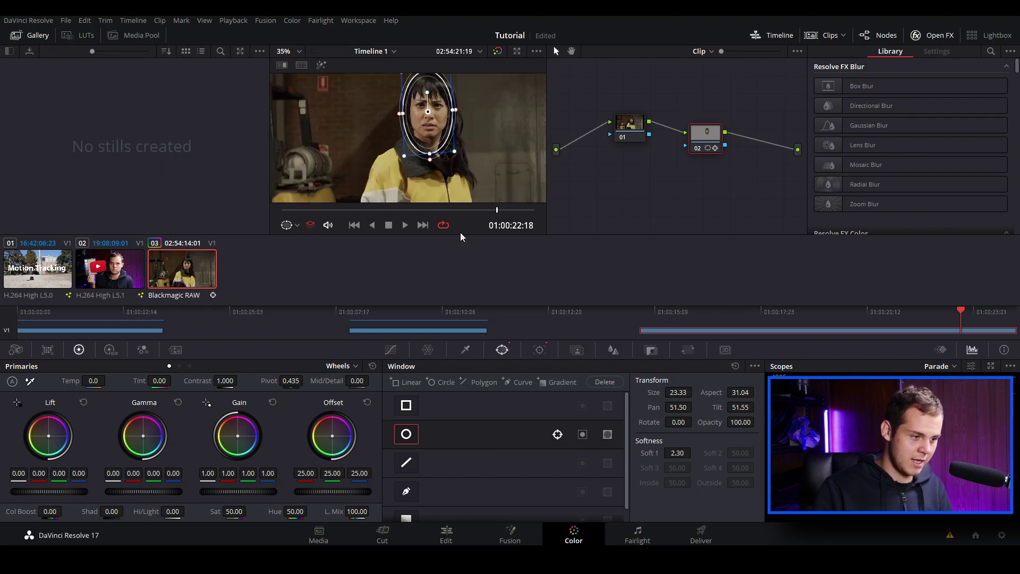
- Blur the face inside node 02's window with a radius of 2.45 and play the clip to check the tracked blur
{"action": "left_click", "coordinate": [612, 350]}
{"action": "left_click_drag", "start_coordinate": [474, 431], "coordinate": [484, 358]}
{"action": "left_click", "coordinate": [413, 219]}
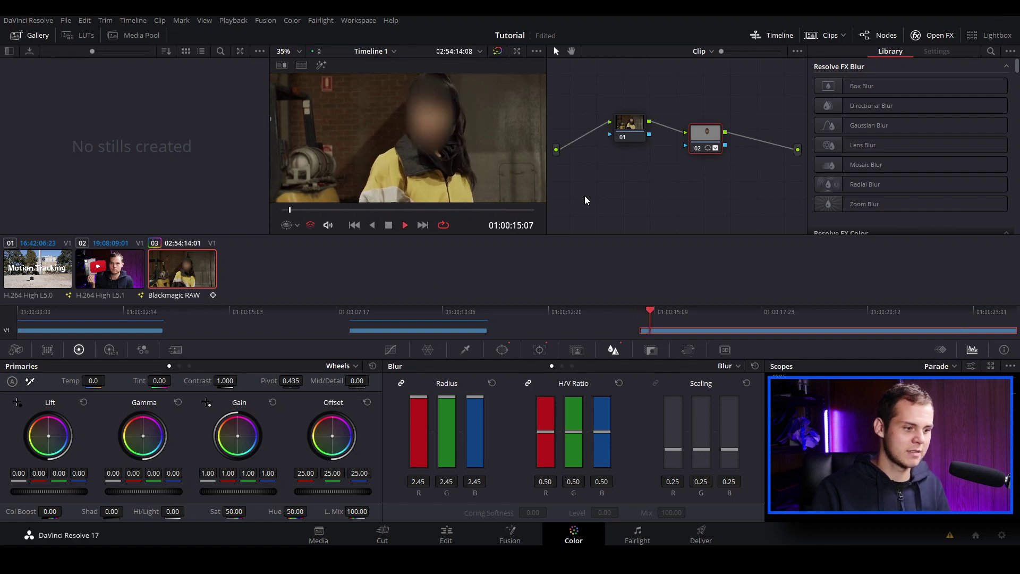